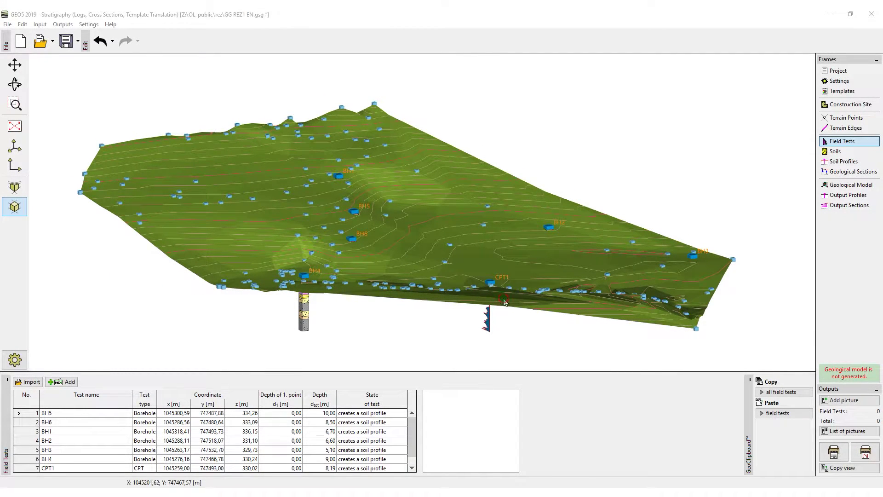
Step: Tilt the 3D terrain down to a low side view that exposes the borehole logs
{"action": "left_click", "coordinate": [10, 87]}
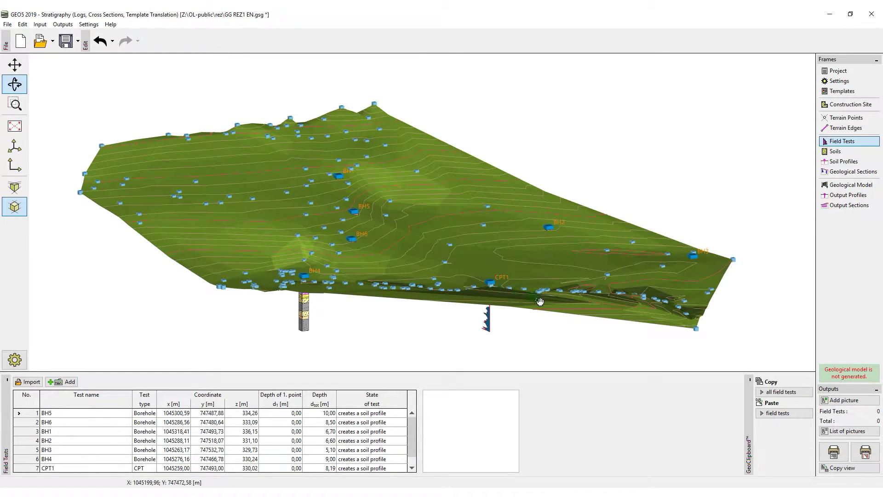
{"action": "mouse_move", "coordinate": [539, 301]}
{"action": "left_mouse_down"}
{"action": "mouse_move", "coordinate": [470, 221]}
{"action": "mouse_move", "coordinate": [711, 221]}
{"action": "mouse_move", "coordinate": [733, 237]}
{"action": "mouse_move", "coordinate": [716, 283]}
{"action": "mouse_move", "coordinate": [662, 311]}
{"action": "mouse_move", "coordinate": [543, 317]}
{"action": "left_mouse_up"}
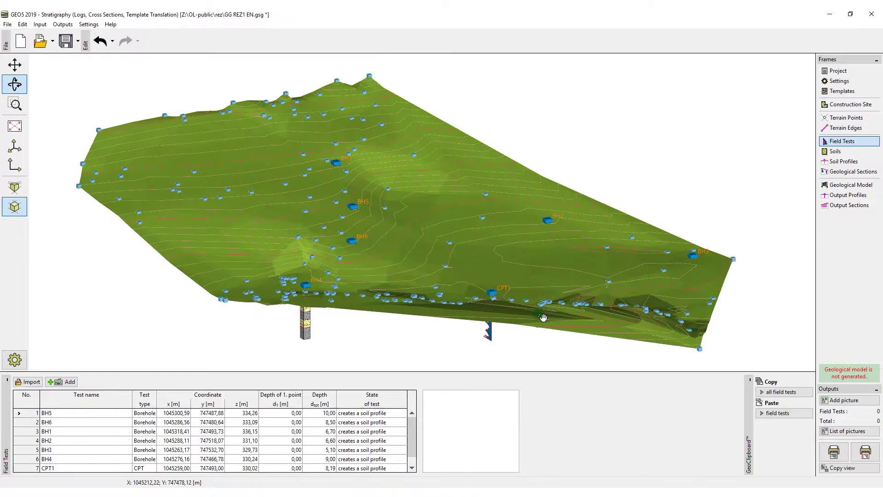
Step: Adopt the soils from the field tests into the project's soils list
{"action": "left_click", "coordinate": [833, 151]}
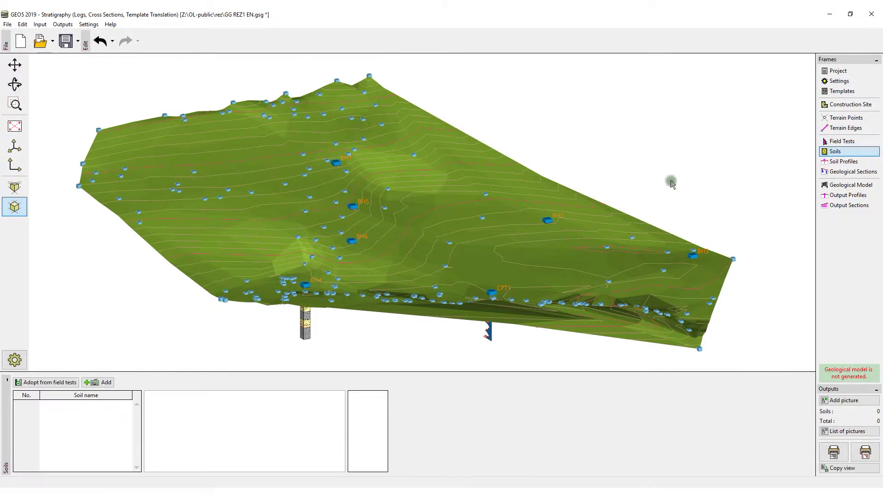
{"action": "left_click", "coordinate": [65, 382]}
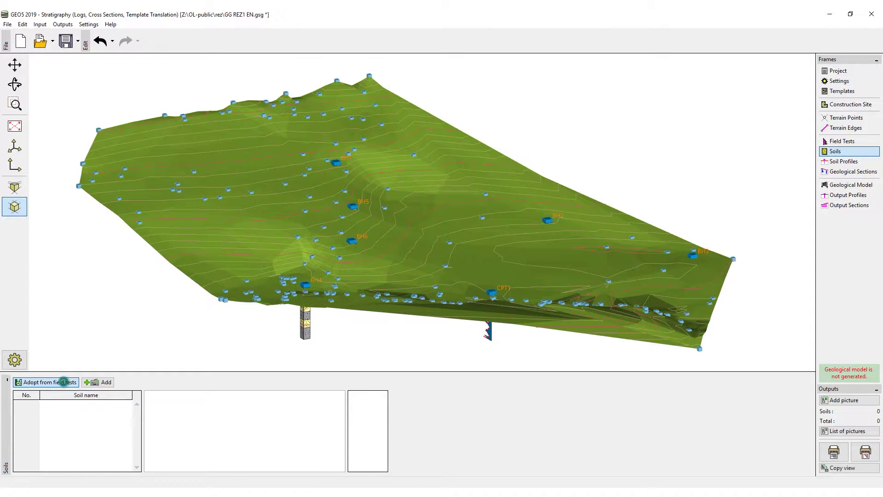
{"action": "left_click", "coordinate": [64, 382]}
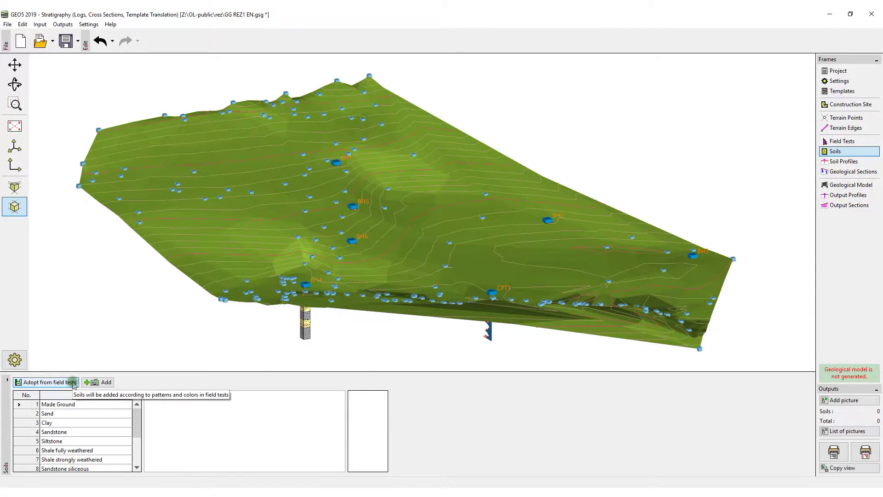
Step: Review and confirm the BH5, BH6 and CPT1 soil profiles
{"action": "left_click", "coordinate": [839, 162]}
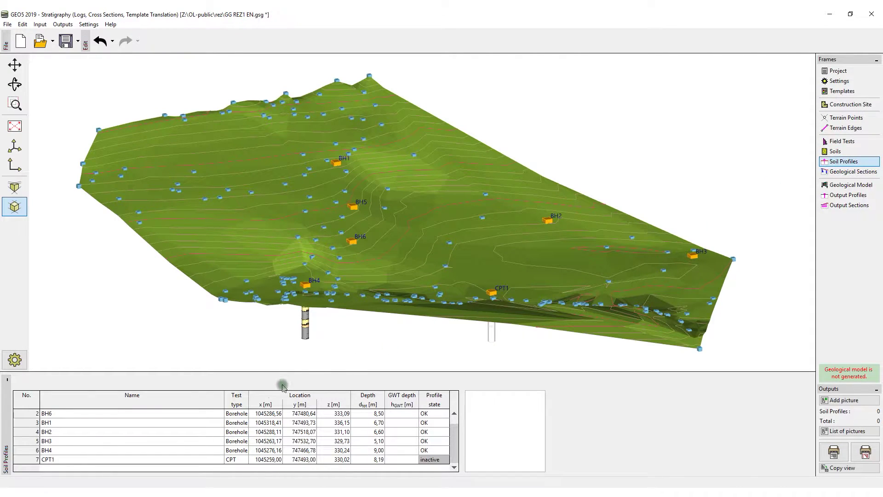
{"action": "left_click", "coordinate": [118, 417]}
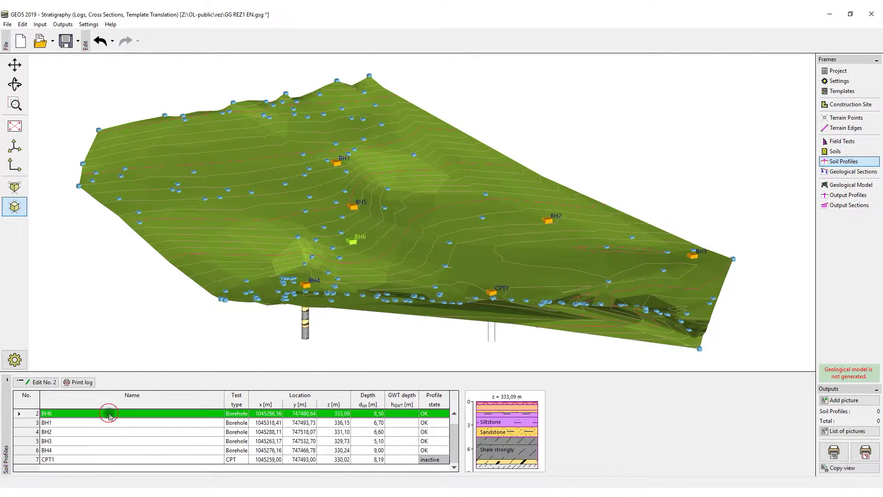
{"action": "double_click", "coordinate": [184, 414]}
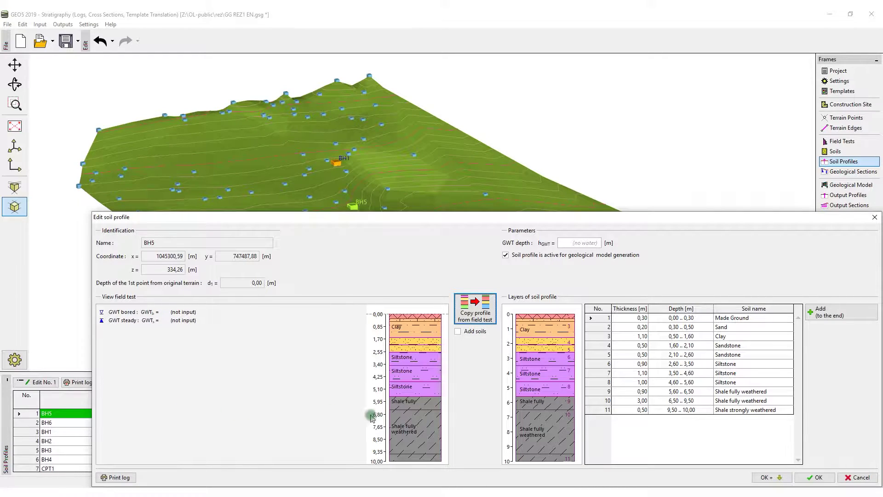
{"action": "left_click", "coordinate": [772, 478]}
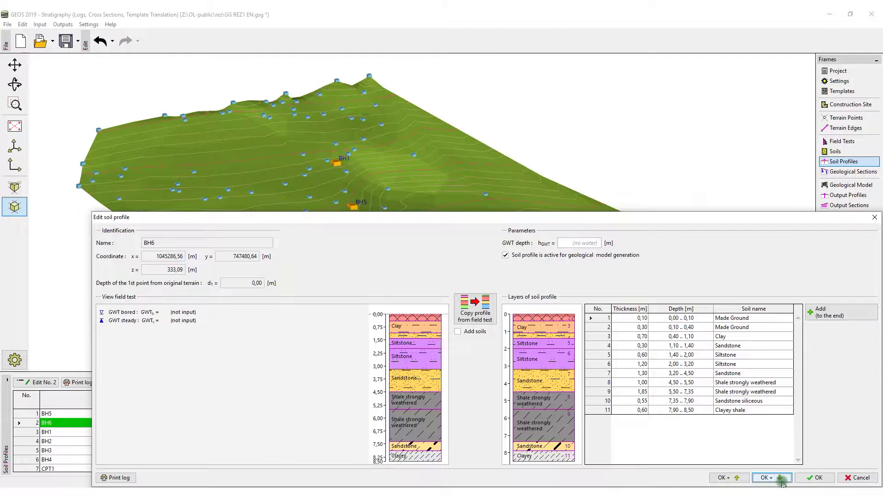
{"action": "left_click", "coordinate": [817, 479]}
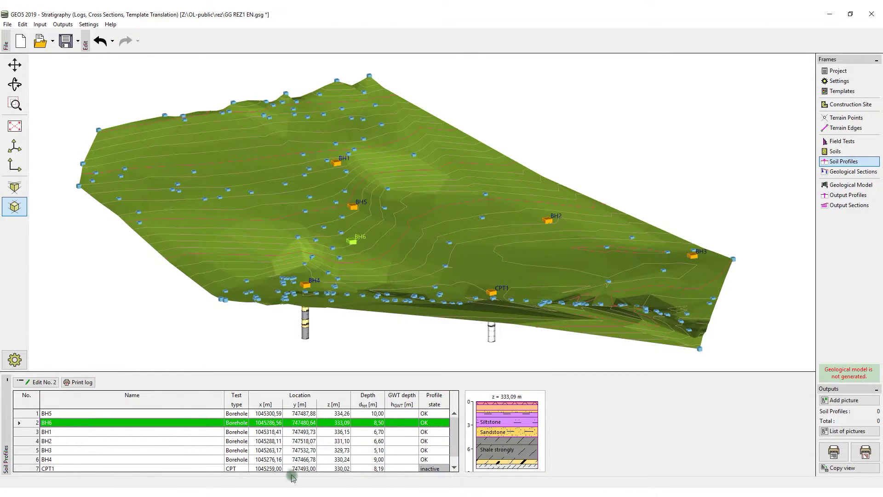
{"action": "double_click", "coordinate": [201, 469]}
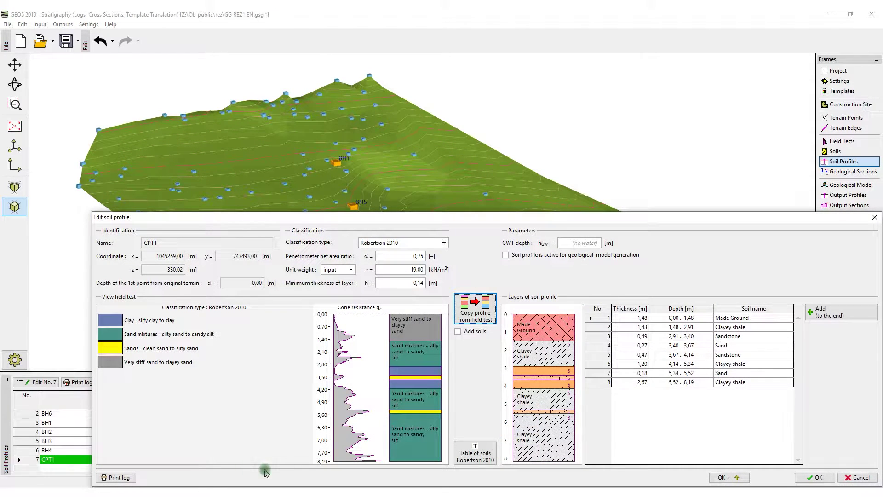
{"action": "left_click", "coordinate": [810, 479]}
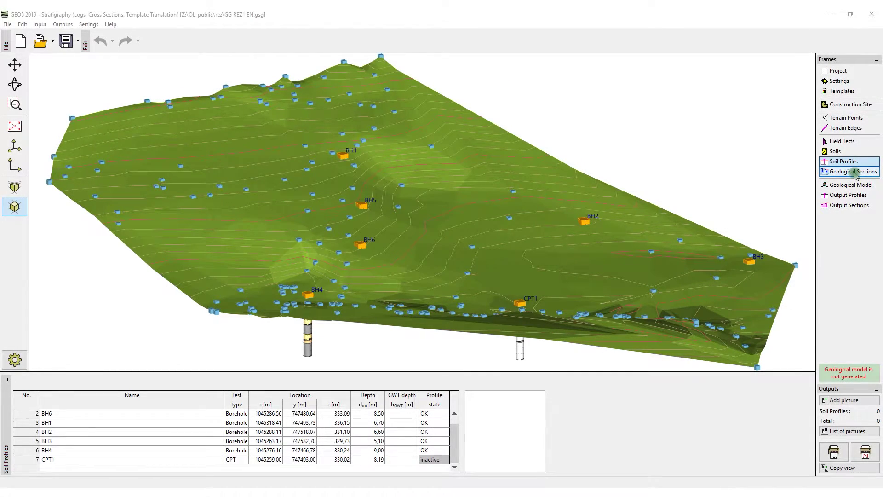
{"action": "left_click", "coordinate": [855, 172]}
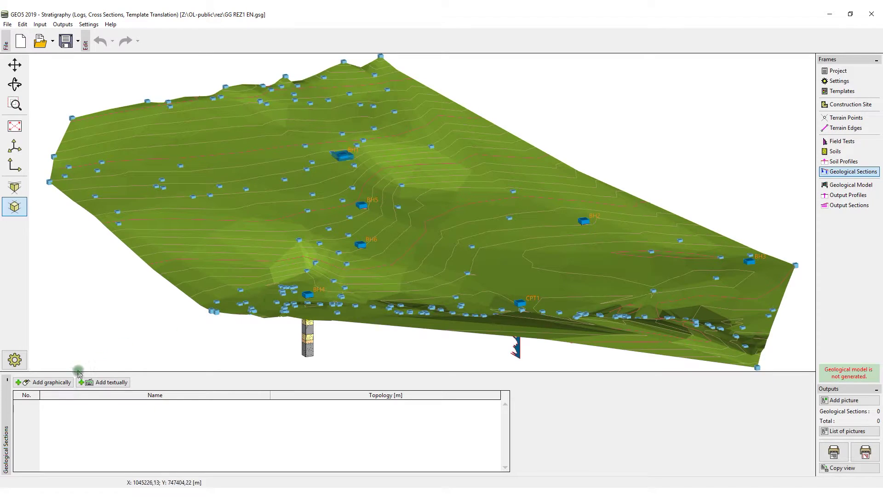
Step: Draw a new geological section on the plan from borehole BH3 to BH1
{"action": "left_click", "coordinate": [53, 382]}
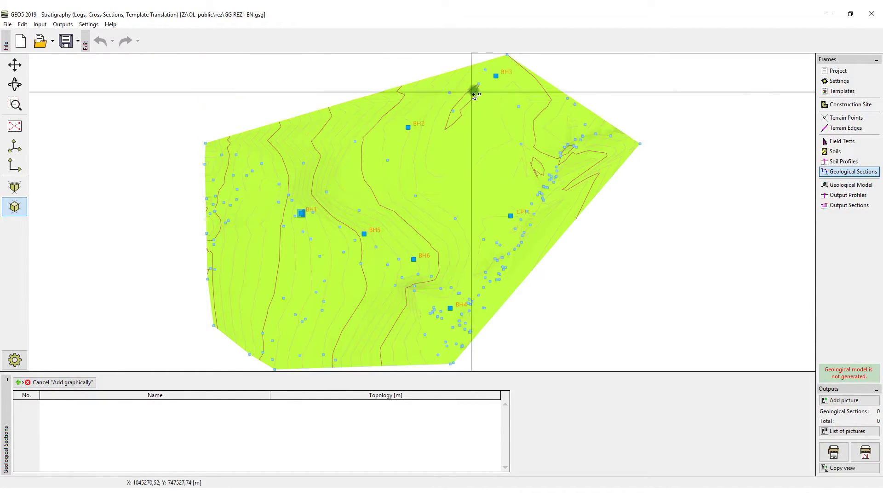
{"action": "left_click", "coordinate": [496, 75]}
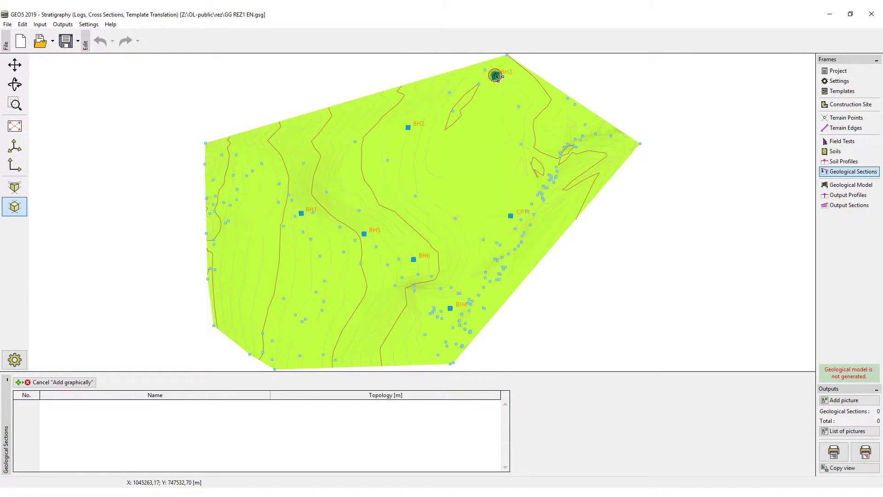
{"action": "left_click", "coordinate": [302, 214]}
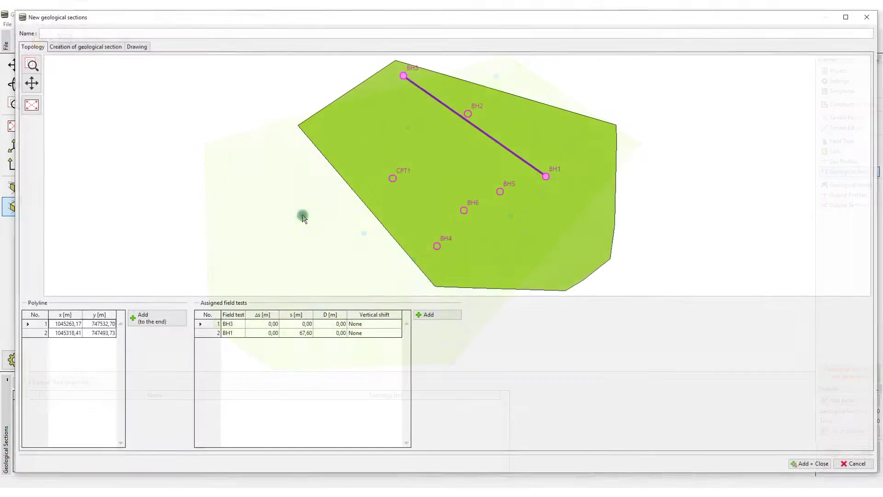
Step: Assign BH2 as an additional field test of the section
{"action": "left_click", "coordinate": [415, 316]}
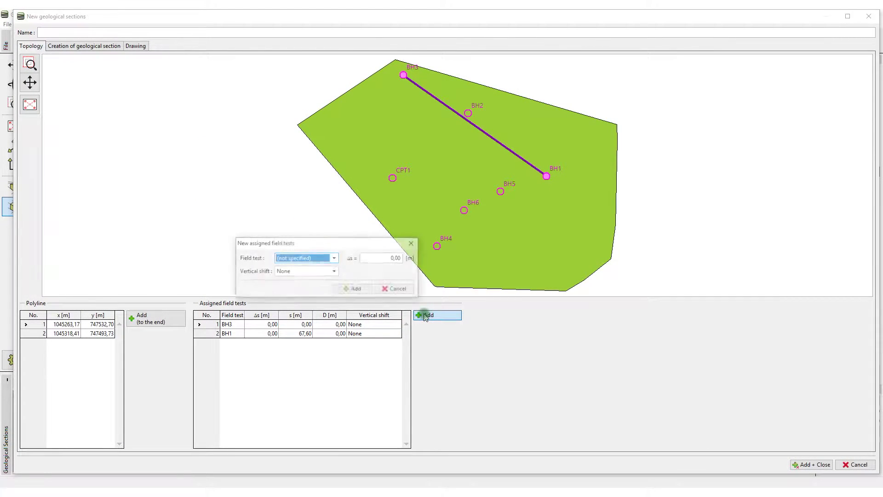
{"action": "left_click", "coordinate": [335, 259]}
{"action": "left_click", "coordinate": [305, 283]}
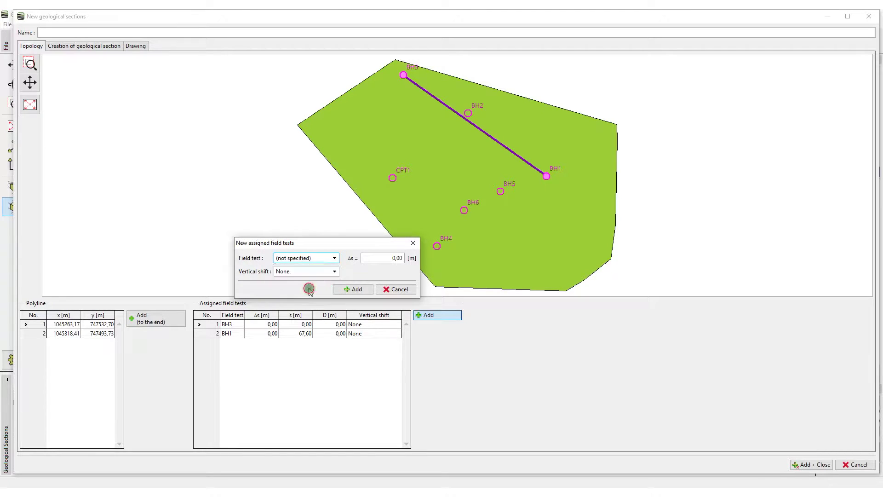
{"action": "left_click", "coordinate": [341, 290]}
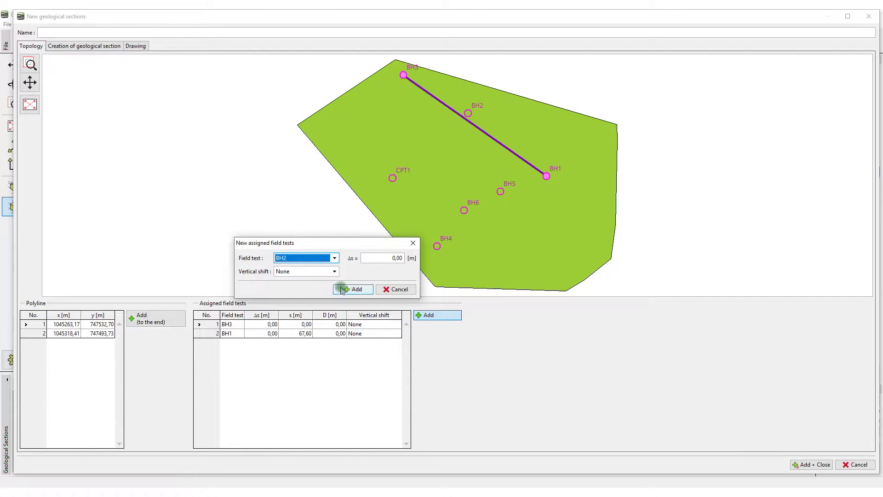
{"action": "left_click", "coordinate": [398, 289]}
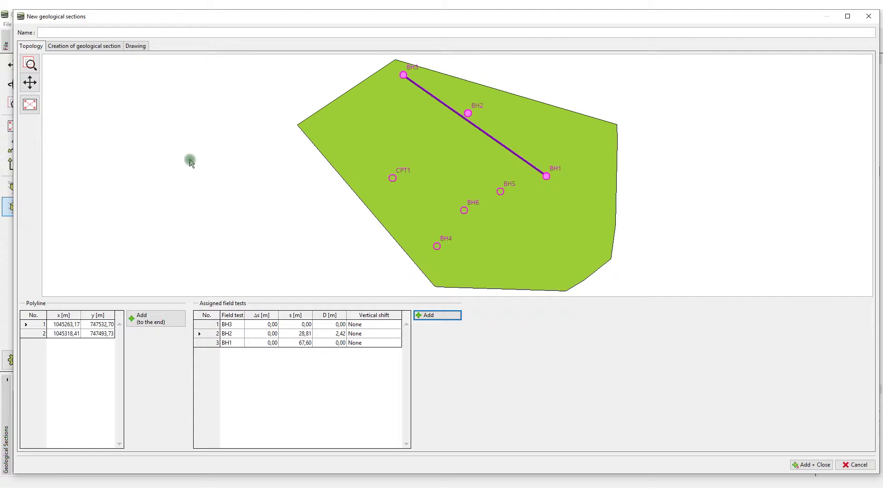
{"action": "left_click", "coordinate": [79, 47]}
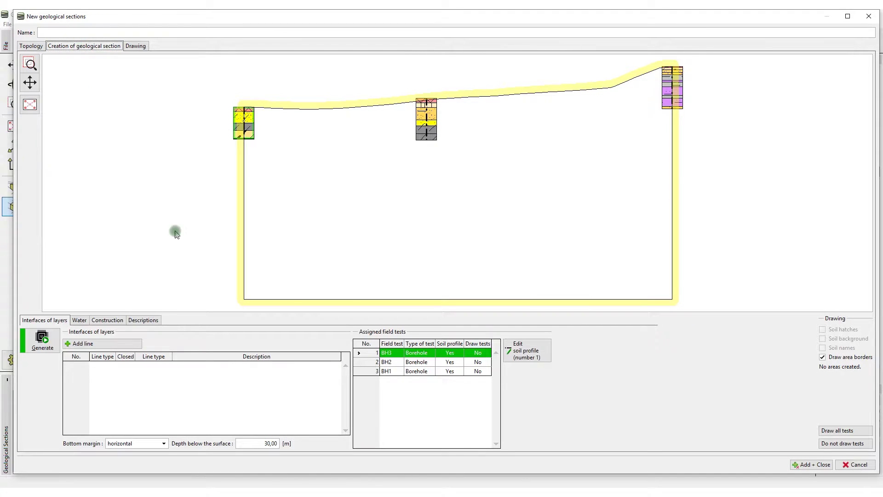
Step: Change the depth below surface from 30 to 10 m and stop drawing area borders
{"action": "left_click", "coordinate": [277, 444]}
{"action": "left_click_drag", "start_coordinate": [274, 443], "coordinate": [236, 450]}
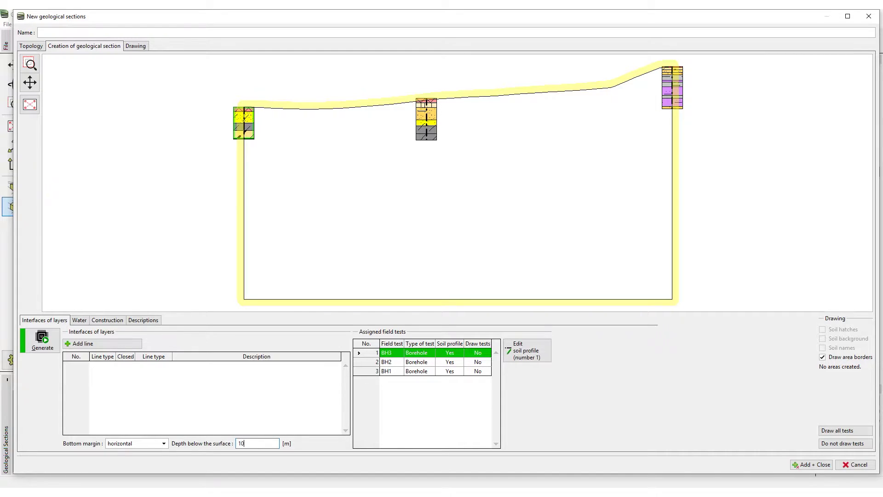
{"action": "key", "text": "Return"}
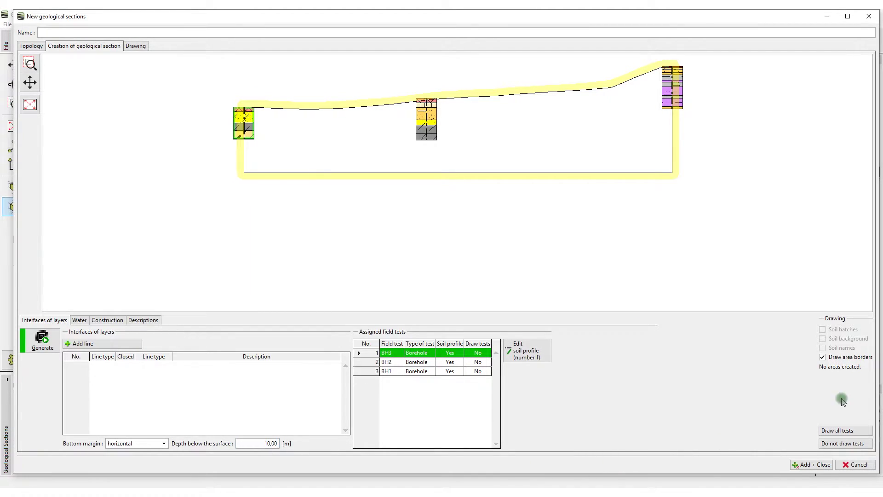
{"action": "left_click", "coordinate": [823, 357]}
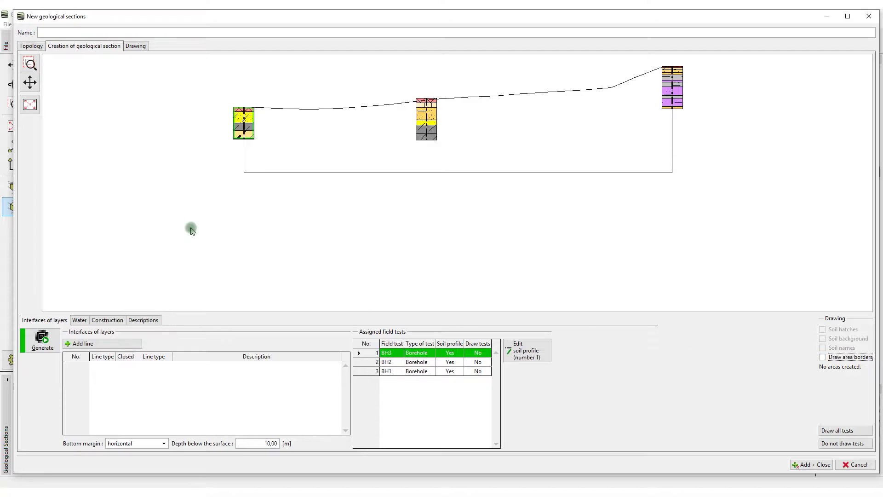
{"action": "left_click", "coordinate": [29, 105]}
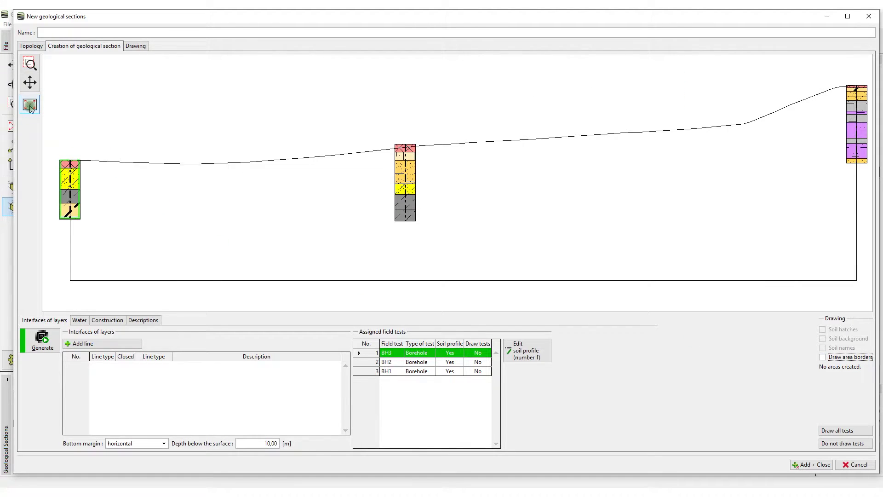
Step: Start the first layer interface through the tops of BH3, BH2 and BH1
{"action": "left_click", "coordinate": [111, 344]}
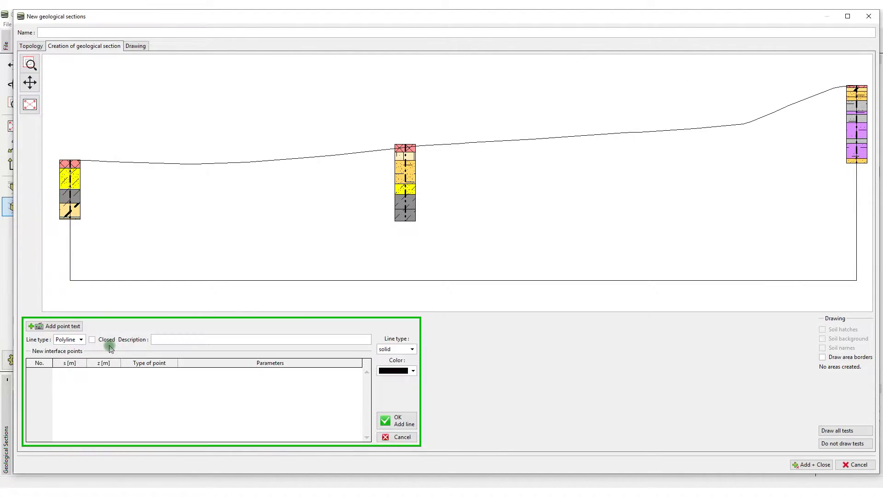
{"action": "left_click", "coordinate": [70, 168]}
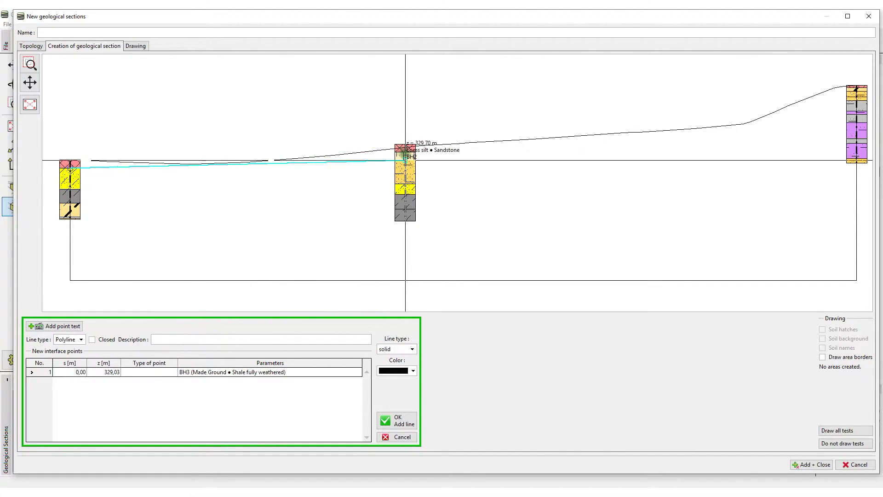
{"action": "scroll", "coordinate": [405, 160], "scroll_direction": "up", "scroll_amount": 1}
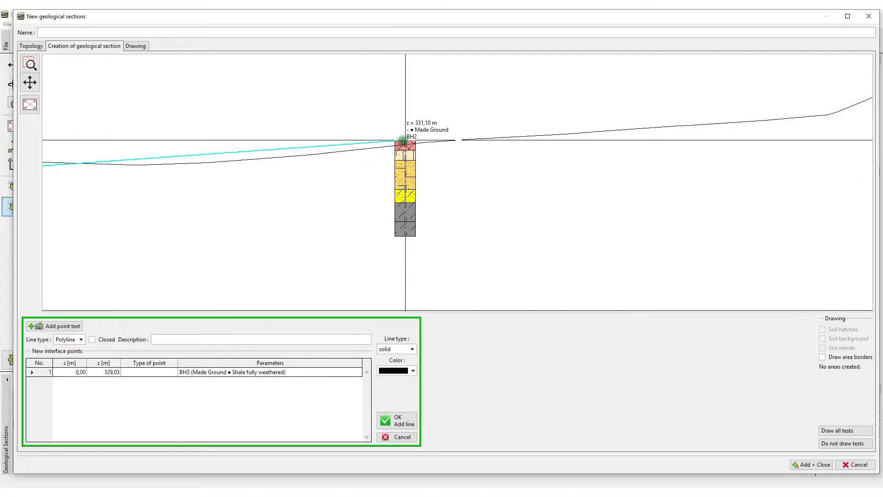
{"action": "left_click", "coordinate": [405, 151]}
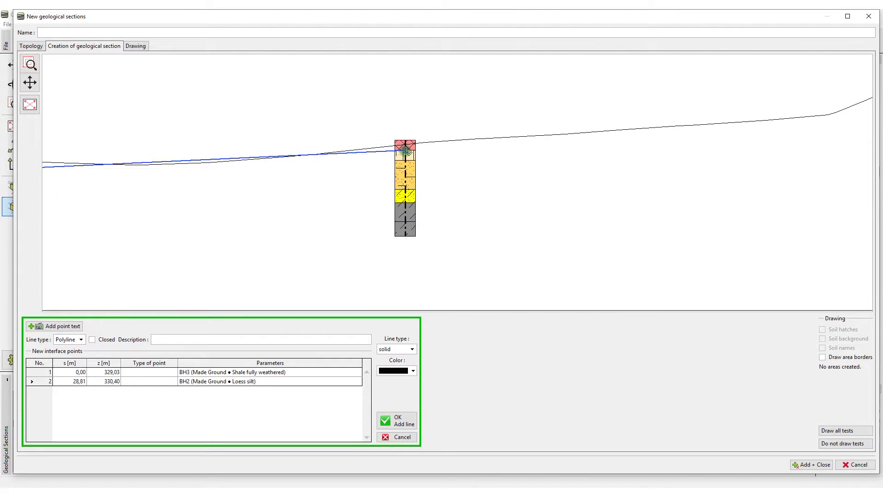
{"action": "scroll", "coordinate": [405, 151], "scroll_direction": "down", "scroll_amount": 1}
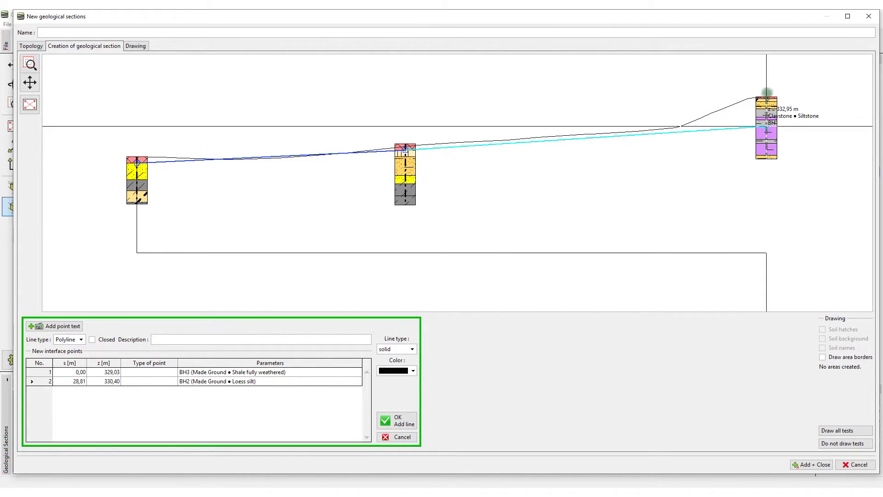
{"action": "scroll", "coordinate": [767, 92], "scroll_direction": "up", "scroll_amount": 2}
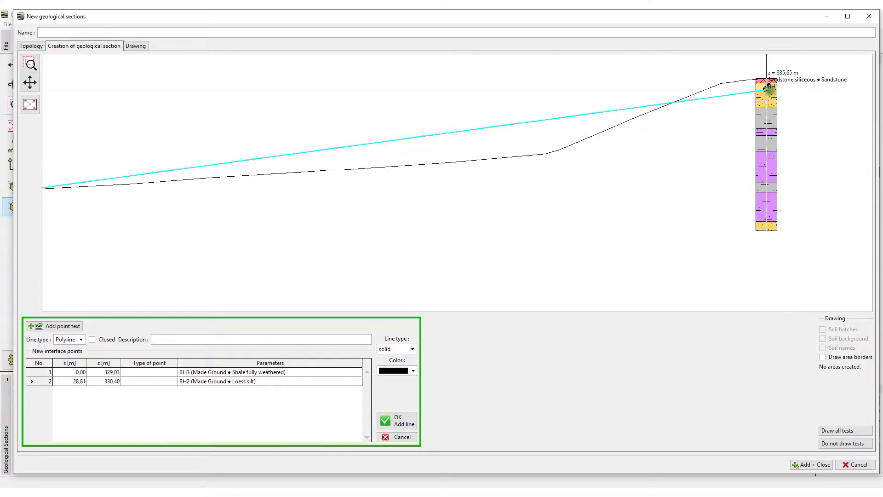
{"action": "scroll", "coordinate": [765, 87], "scroll_direction": "up", "scroll_amount": 1}
{"action": "scroll", "coordinate": [767, 86], "scroll_direction": "up", "scroll_amount": 3}
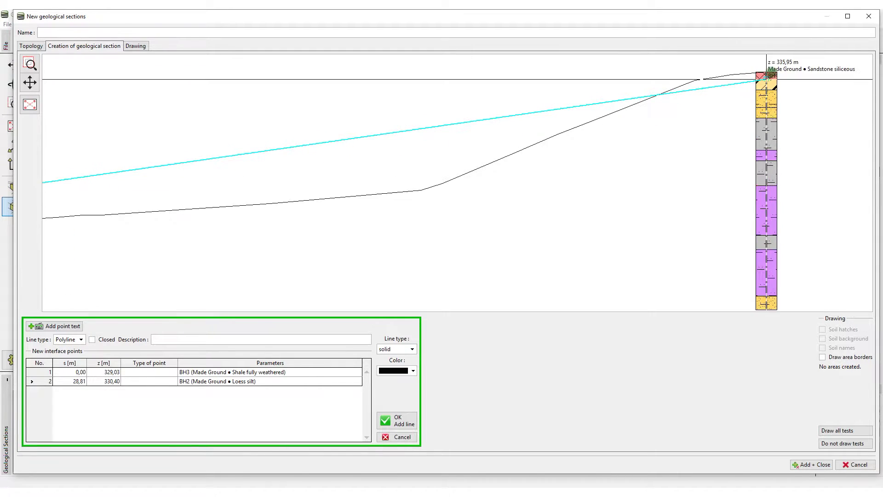
{"action": "left_click", "coordinate": [767, 82]}
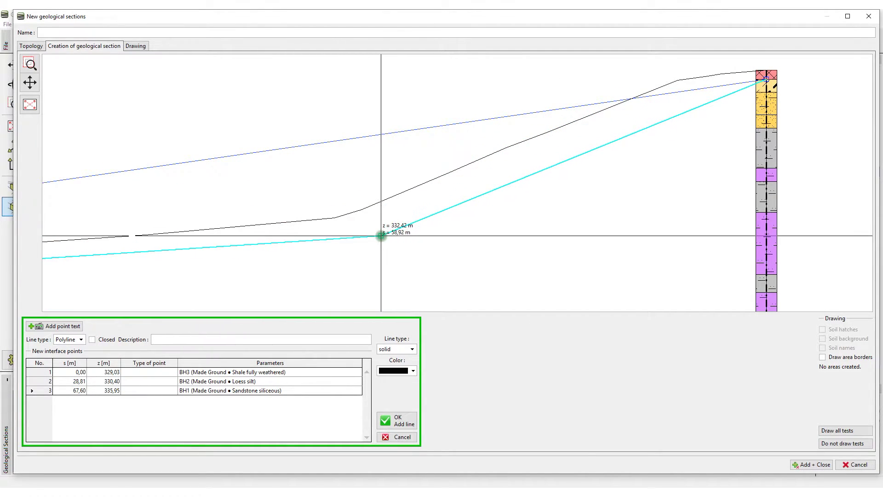
Step: Add bend points between BH2 and BH1, at s 14,03 and s 21,34, and commit line 1
{"action": "left_click", "coordinate": [348, 238]}
{"action": "left_click", "coordinate": [28, 105]}
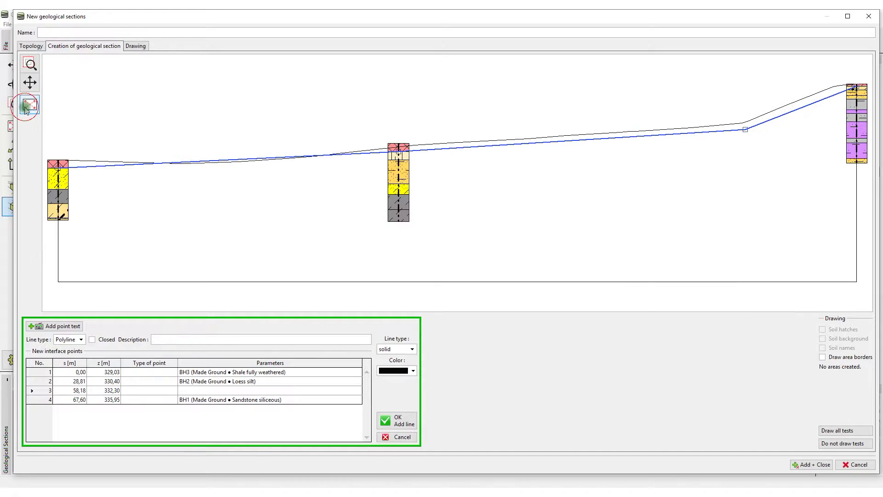
{"action": "left_click", "coordinate": [223, 169]}
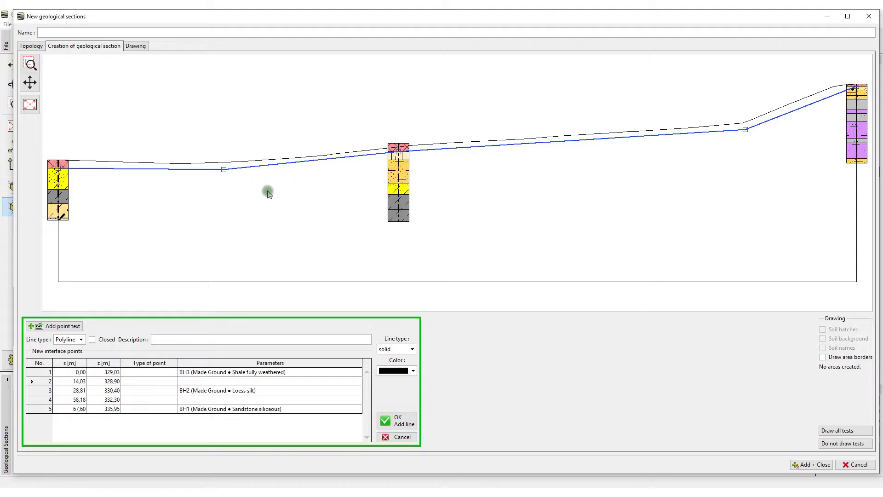
{"action": "left_click", "coordinate": [310, 163]}
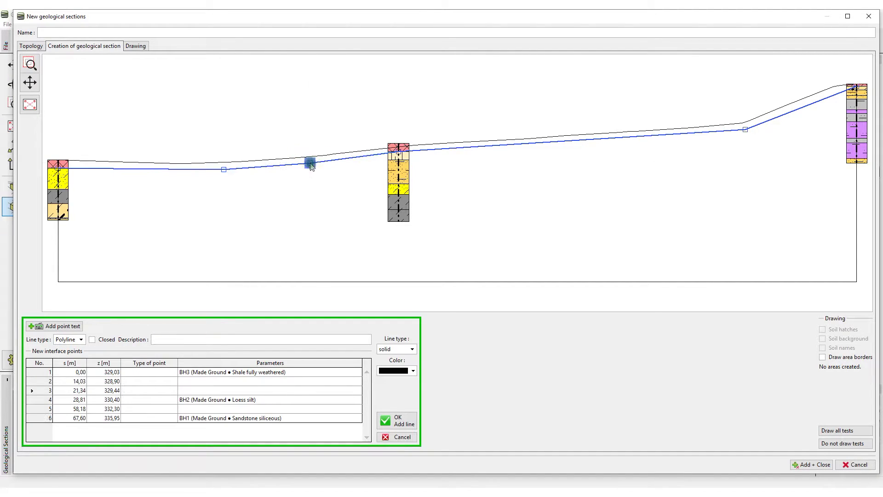
{"action": "left_click", "coordinate": [395, 420]}
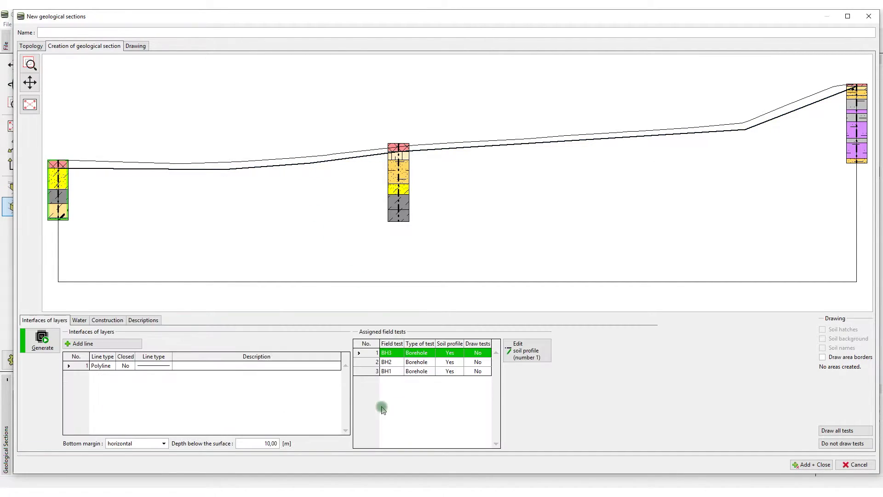
Step: Draw the deeper interface from BH3 via s 6,87, BH2 at z 326,80 and s 48,05 to BH1 at z 326,76
{"action": "left_click", "coordinate": [81, 344]}
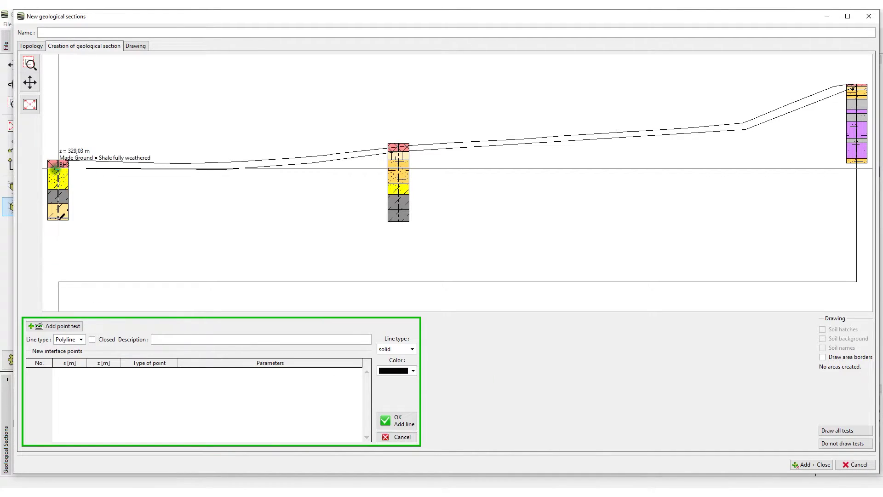
{"action": "left_click", "coordinate": [57, 169]}
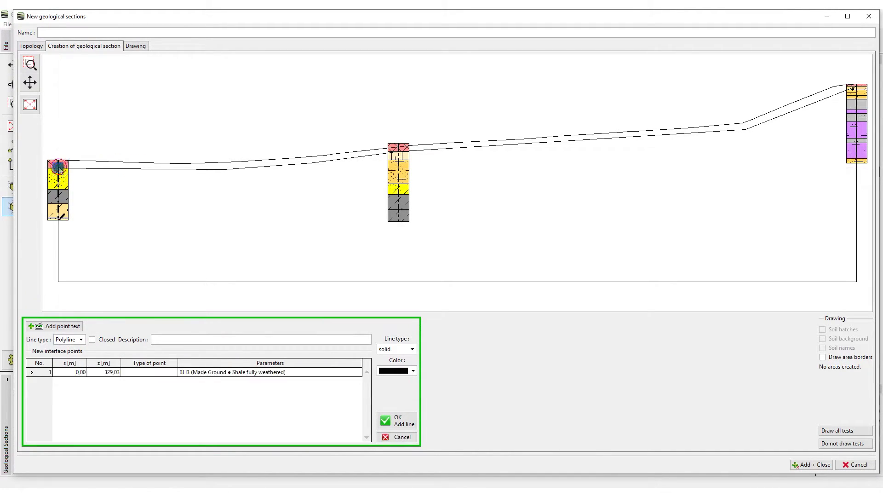
{"action": "left_click", "coordinate": [139, 169]}
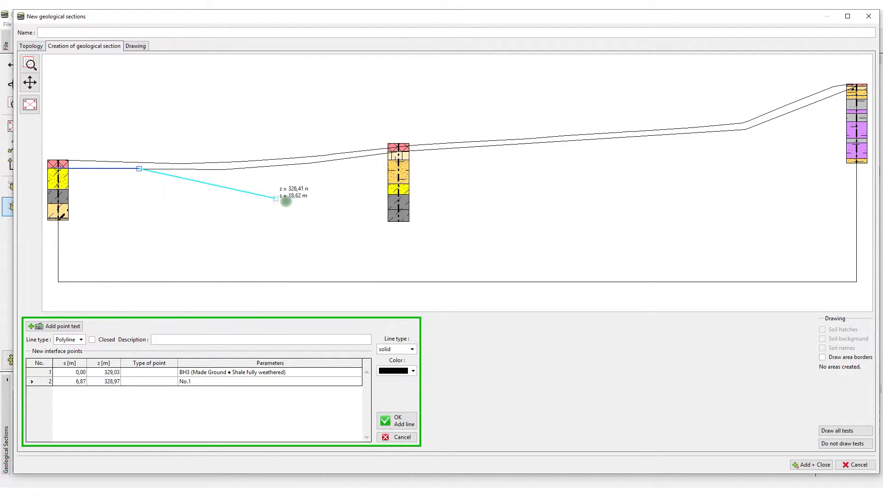
{"action": "left_click", "coordinate": [335, 196]}
{"action": "left_click", "coordinate": [398, 195]}
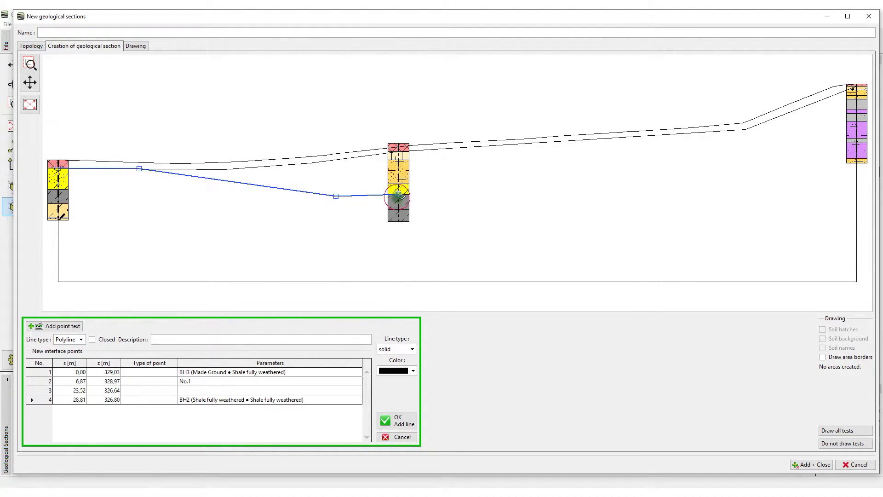
{"action": "left_click", "coordinate": [625, 201]}
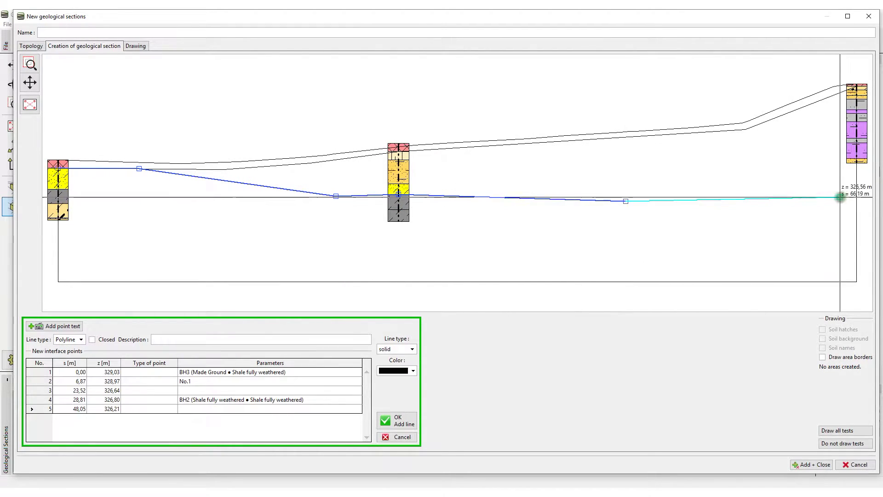
{"action": "left_click", "coordinate": [856, 194]}
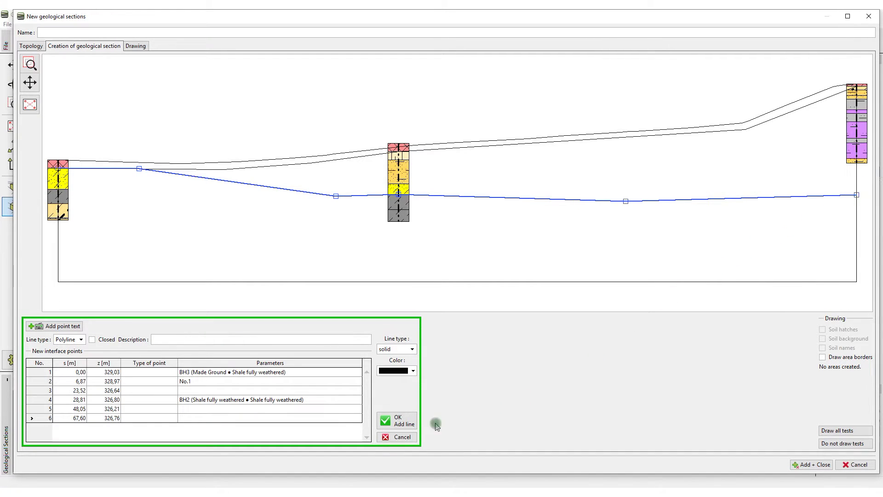
{"action": "left_click", "coordinate": [403, 419]}
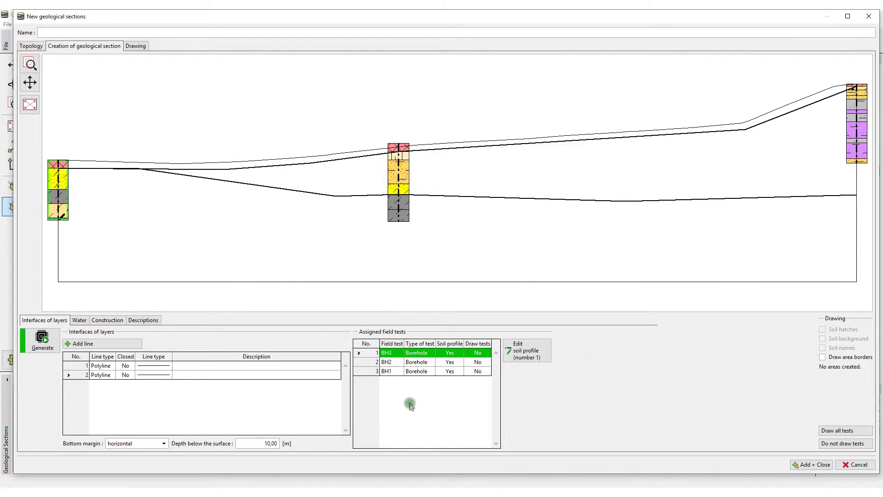
Step: Change interface line 2's line type to subsoil
{"action": "double_click", "coordinate": [153, 375]}
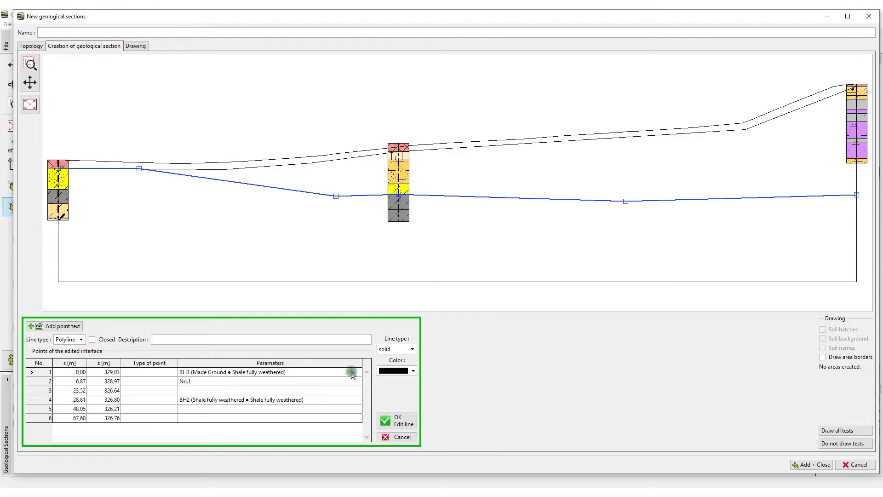
{"action": "left_click", "coordinate": [412, 349]}
{"action": "left_click", "coordinate": [393, 362]}
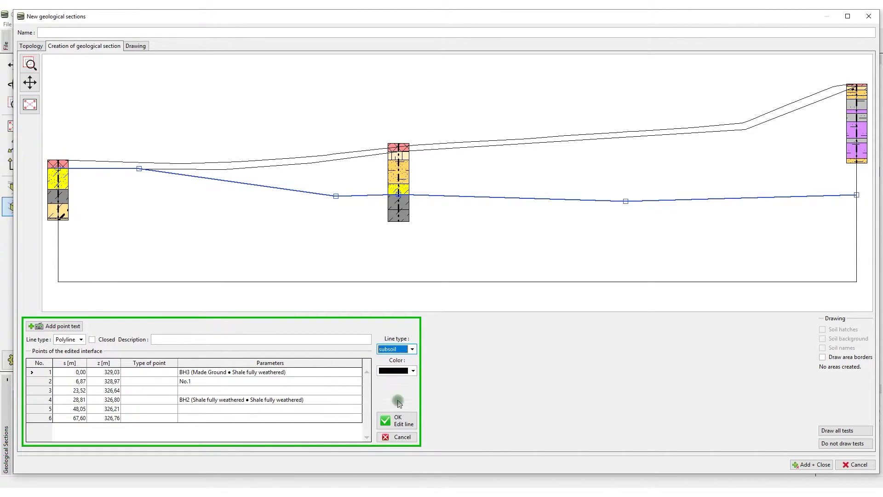
{"action": "left_click", "coordinate": [398, 419]}
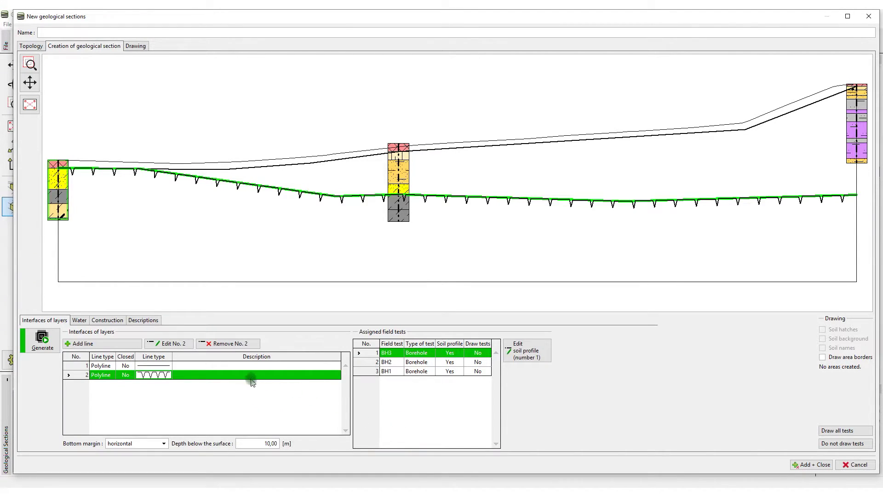
Step: Draw a seven-point wedge interface out from BH3 at z 326,03 to s 16,25 and back to BH3
{"action": "left_click", "coordinate": [111, 344]}
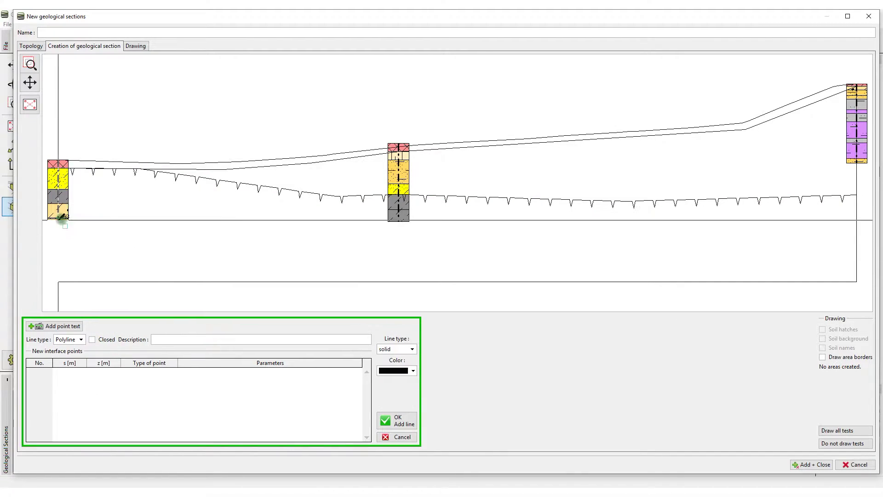
{"action": "left_click", "coordinate": [58, 202]}
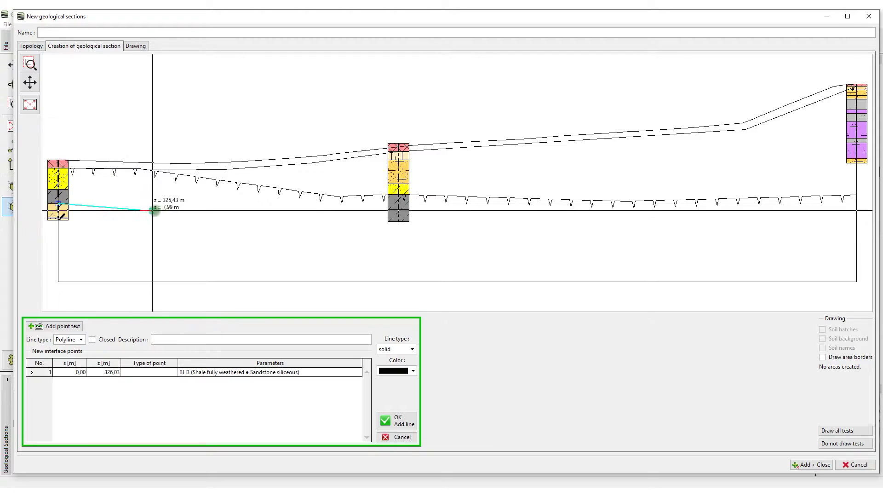
{"action": "left_click", "coordinate": [197, 203]}
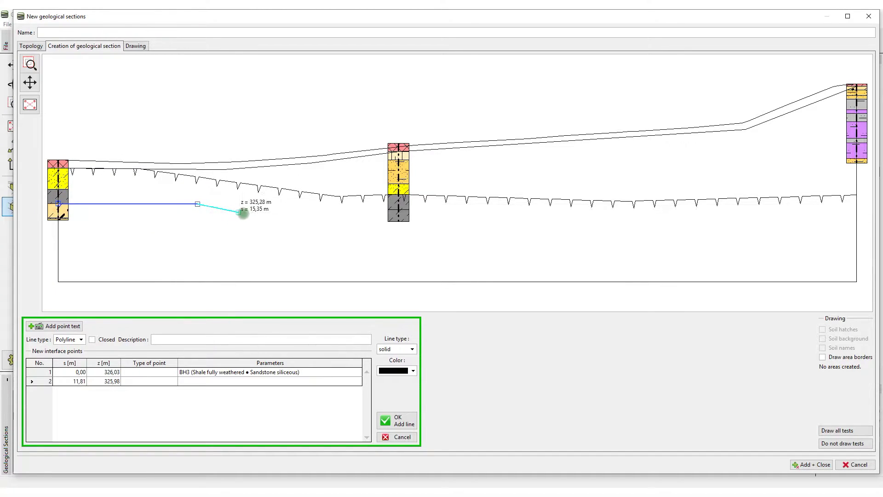
{"action": "left_click", "coordinate": [245, 214]}
{"action": "left_click", "coordinate": [182, 219]}
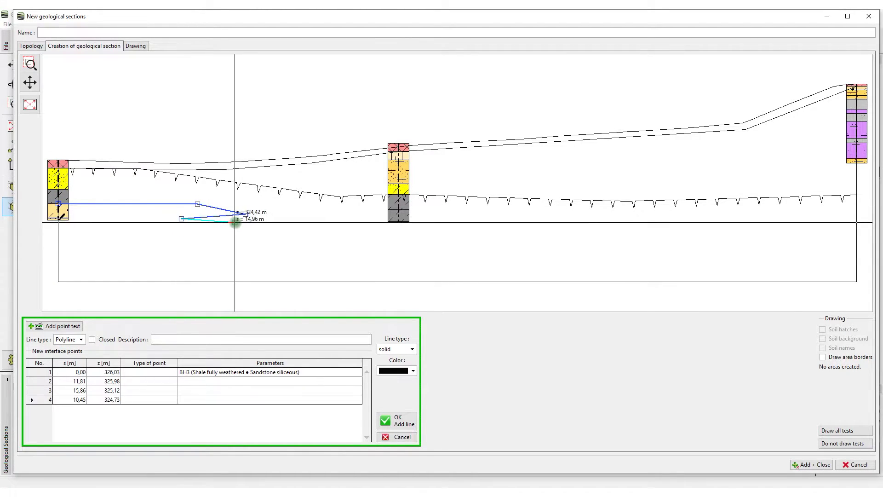
{"action": "left_click", "coordinate": [250, 229]}
{"action": "left_click", "coordinate": [133, 223]}
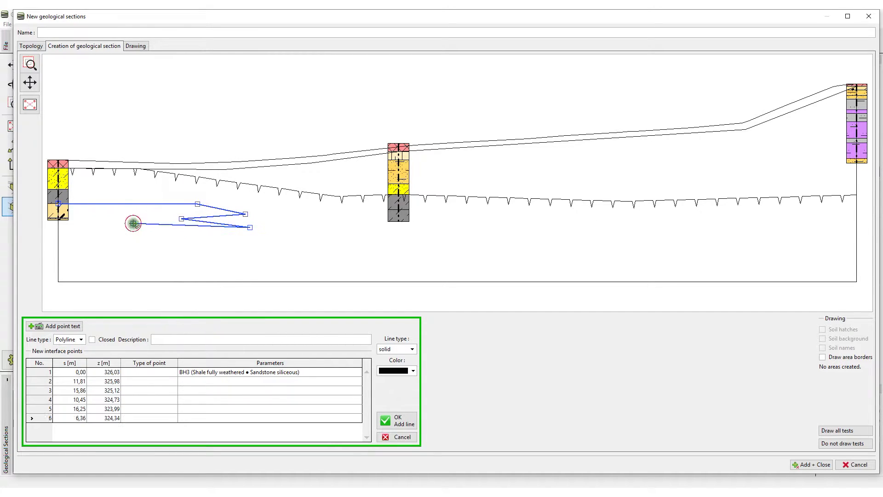
{"action": "left_click", "coordinate": [59, 219]}
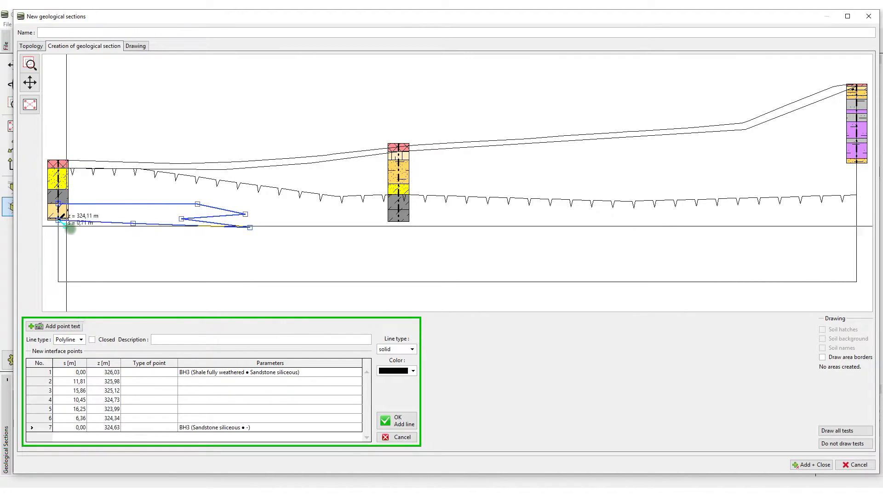
{"action": "left_click", "coordinate": [398, 420]}
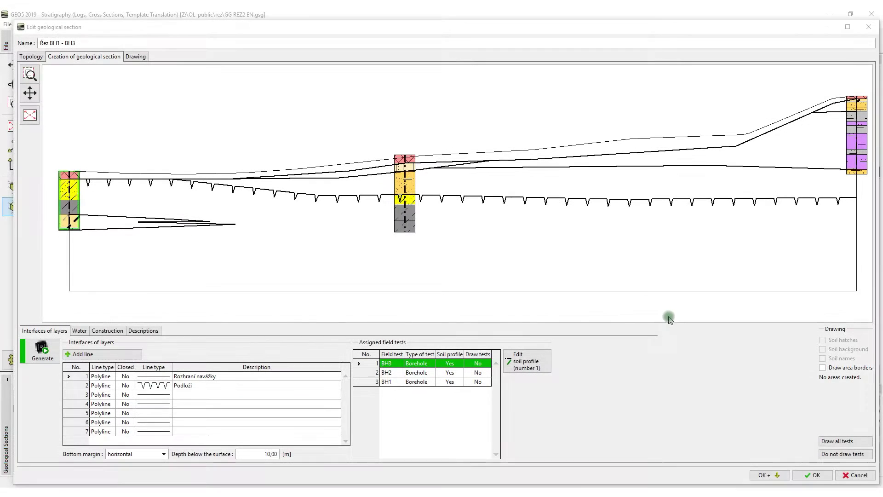
Step: Draw all assigned field tests BH1, BH2 and BH3 as soil logs in the section
{"action": "left_click", "coordinate": [832, 442]}
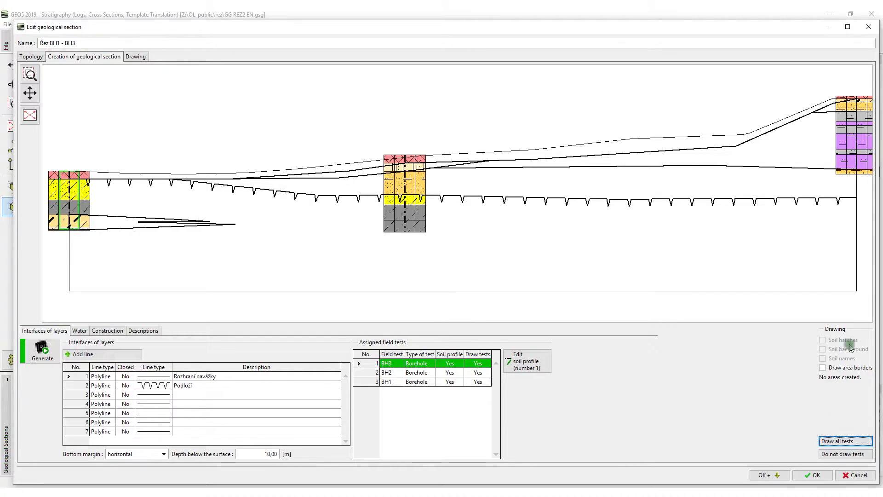
Step: In BH1's profile, assign GT1 - Made Ground to layer 1 and GT2 - Sandstone to layer 2
{"action": "double_click", "coordinate": [852, 148]}
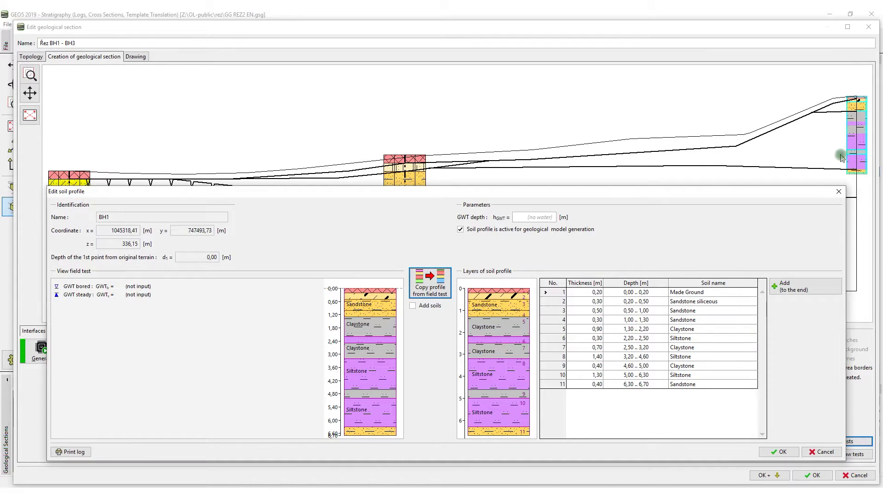
{"action": "double_click", "coordinate": [726, 296]}
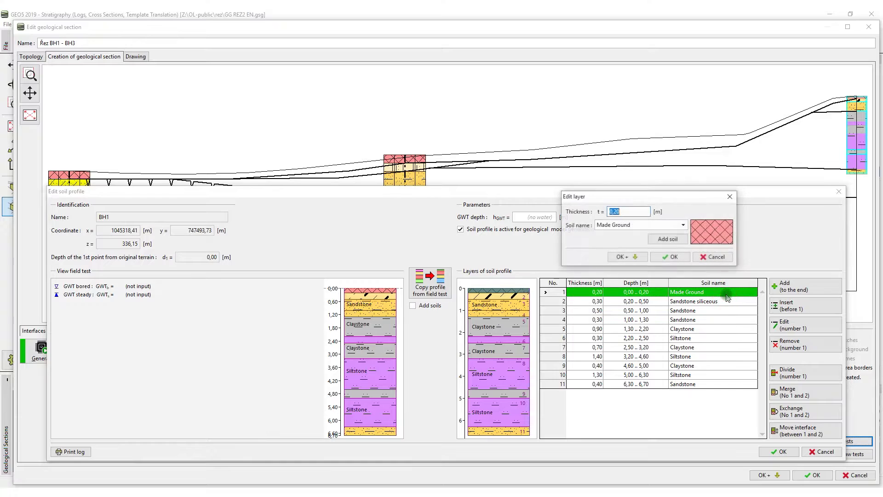
{"action": "left_click", "coordinate": [665, 228]}
{"action": "left_click", "coordinate": [683, 224]}
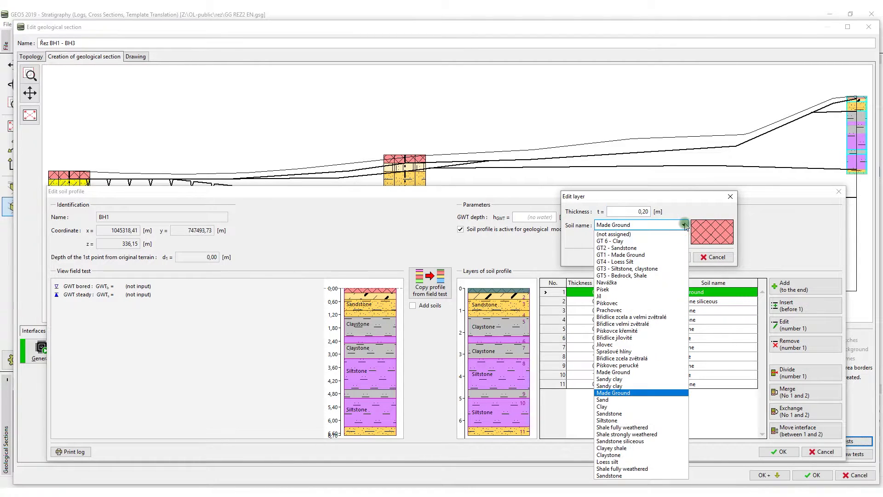
{"action": "left_click", "coordinate": [661, 255]}
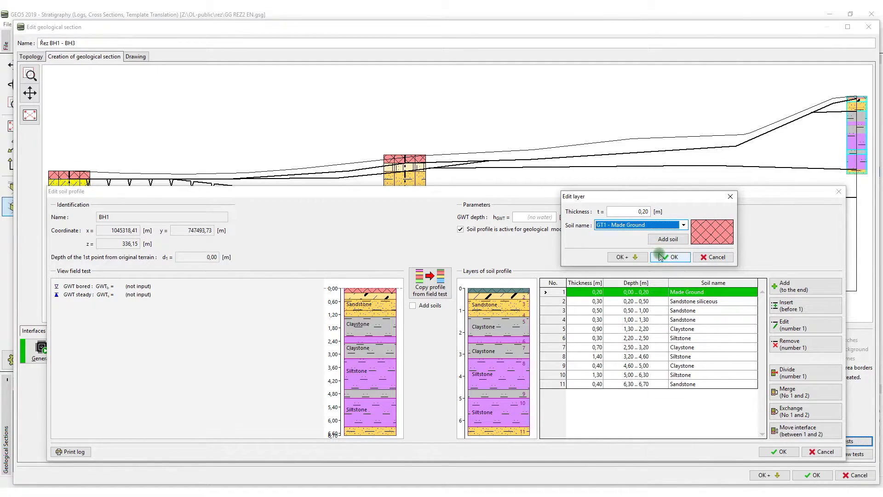
{"action": "left_click", "coordinate": [669, 258]}
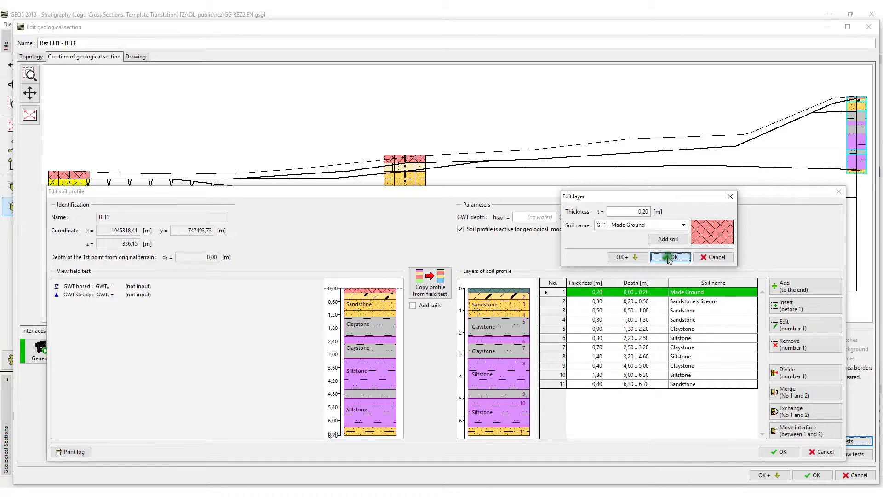
{"action": "left_click", "coordinate": [628, 257]}
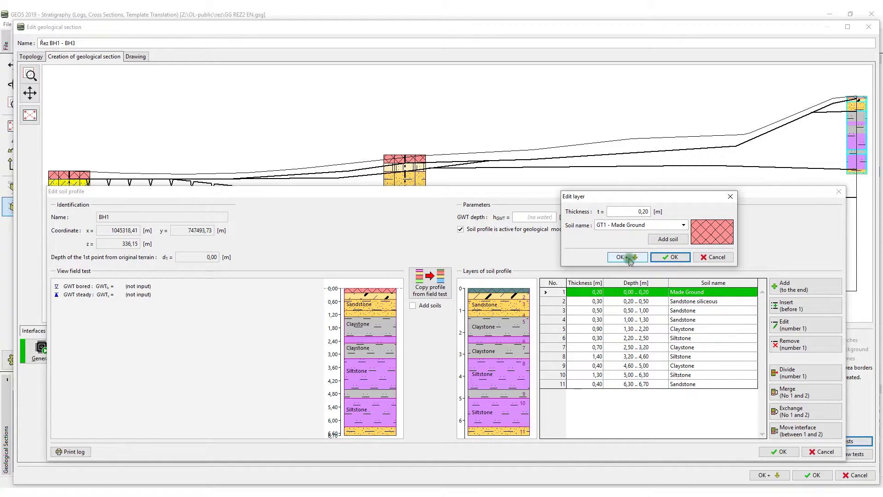
{"action": "left_click", "coordinate": [629, 259]}
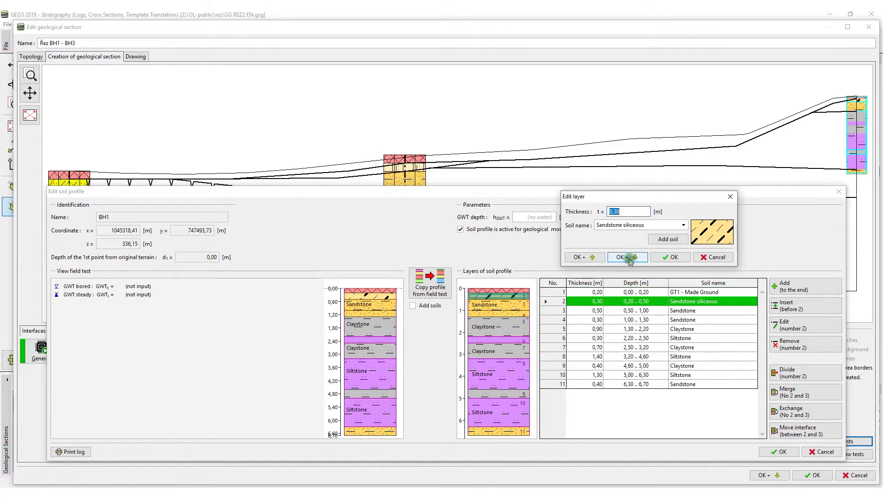
{"action": "left_click", "coordinate": [685, 225]}
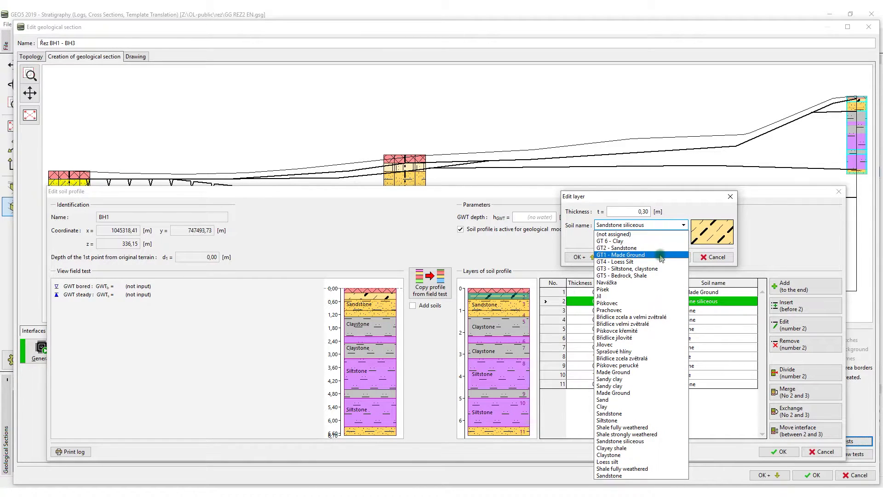
{"action": "left_click", "coordinate": [658, 247]}
{"action": "left_click", "coordinate": [670, 257]}
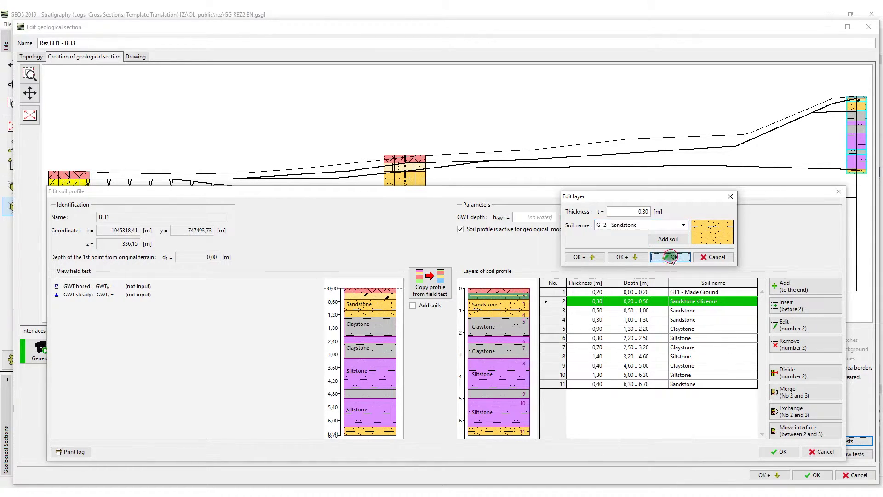
Step: Assign GT3 - Siltstone, claystone to BH1's layer 5
{"action": "left_click", "coordinate": [686, 320]}
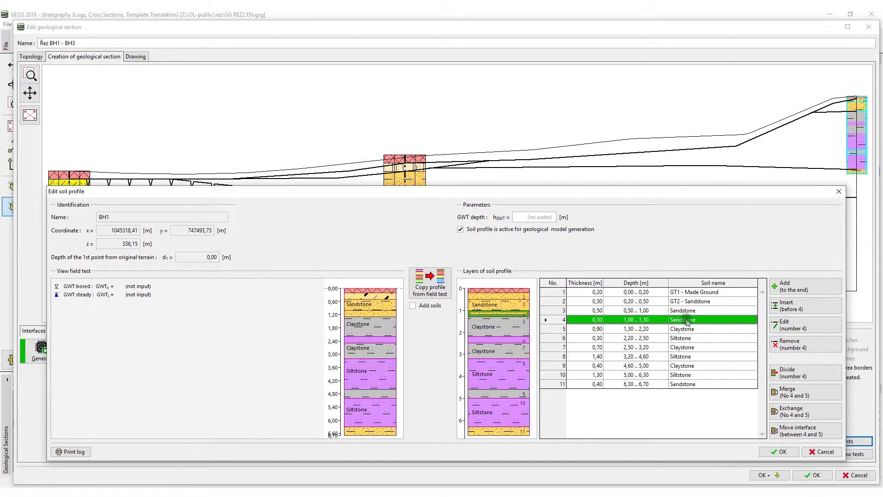
{"action": "double_click", "coordinate": [685, 330]}
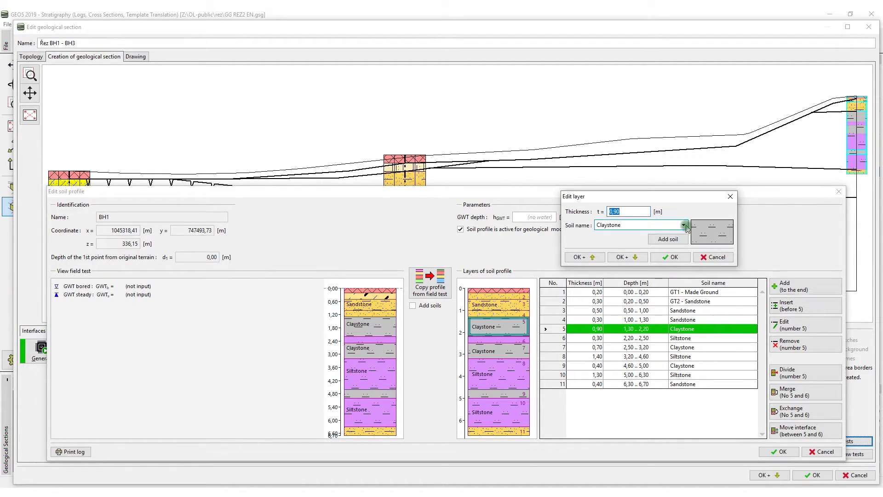
{"action": "left_click", "coordinate": [681, 225]}
{"action": "left_click", "coordinate": [667, 269]}
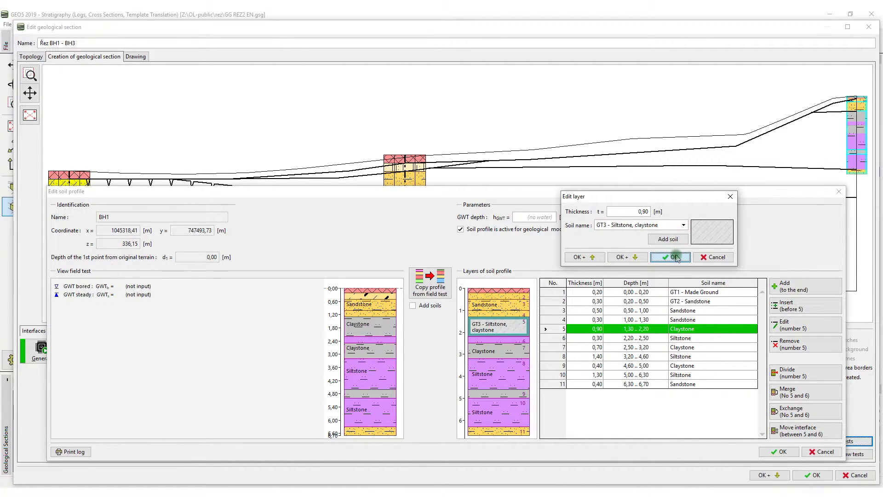
{"action": "left_click", "coordinate": [674, 257]}
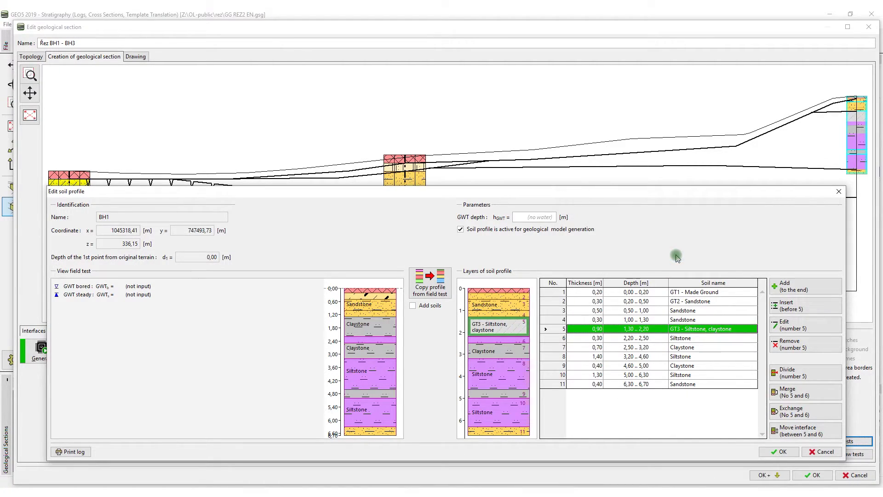
Step: Merge the sandstone layer with the layers below it and apply the four-layer BH1 profile
{"action": "left_click", "coordinate": [718, 310]}
{"action": "left_click", "coordinate": [717, 302]}
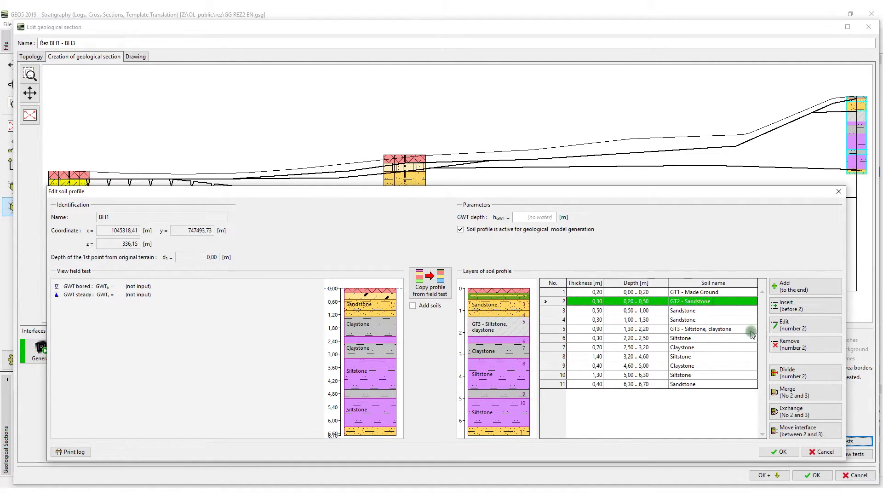
{"action": "left_click", "coordinate": [788, 391]}
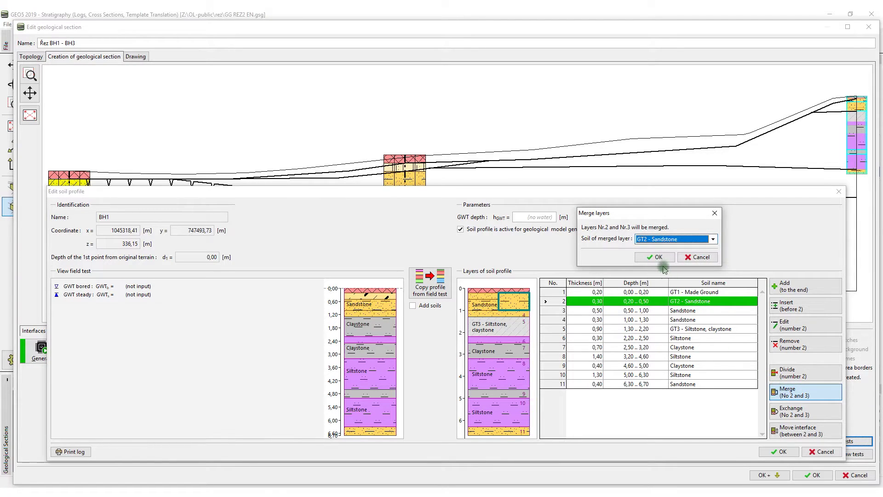
{"action": "left_click", "coordinate": [655, 257]}
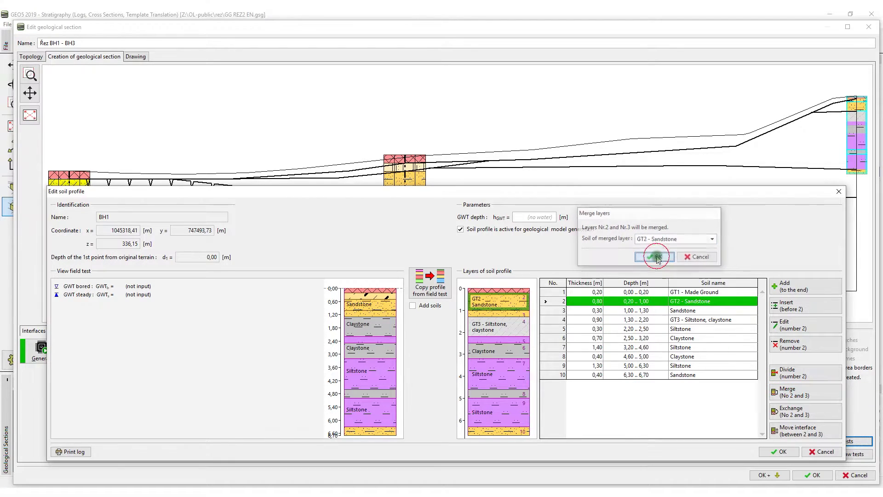
{"action": "left_click", "coordinate": [787, 394]}
{"action": "left_click", "coordinate": [658, 258]}
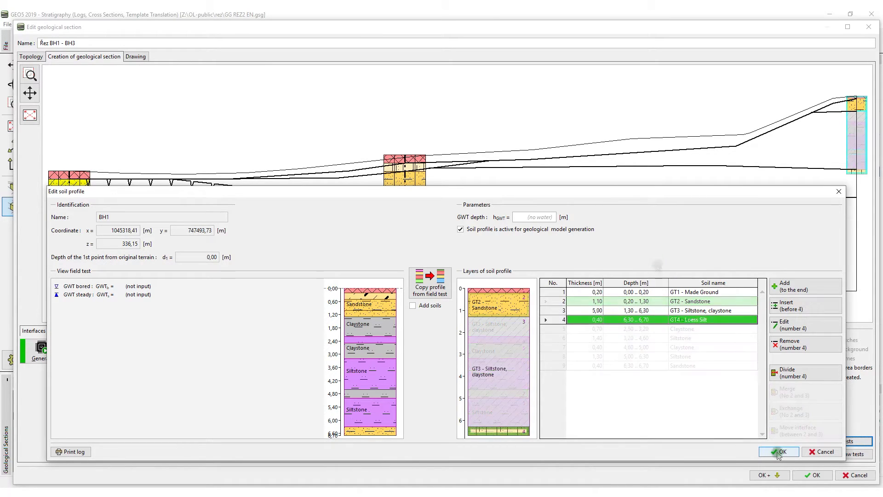
{"action": "left_click", "coordinate": [779, 451]}
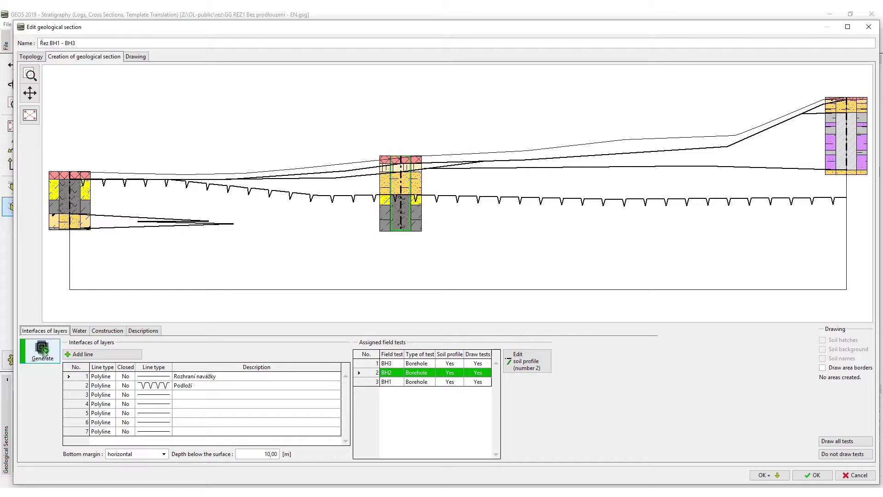
Step: Generate the eight hatched, labelled soil areas across the BH3–BH2–BH1 section
{"action": "left_click", "coordinate": [44, 352]}
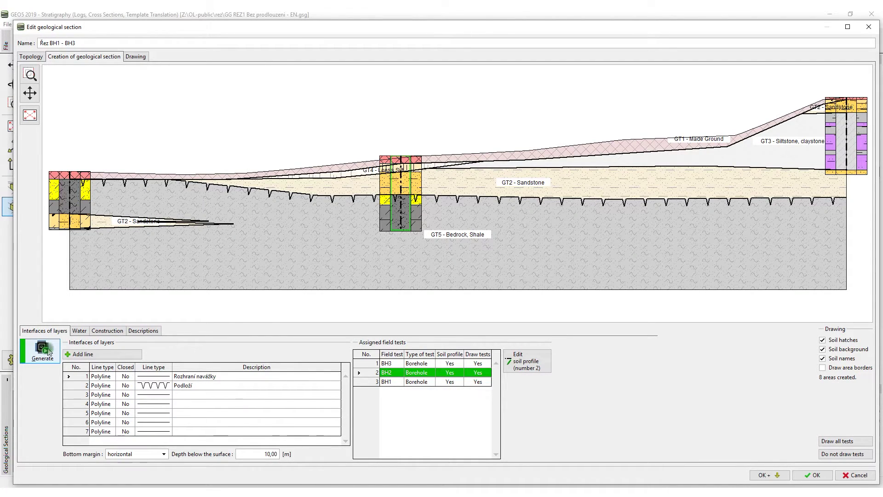
{"action": "left_click", "coordinate": [80, 331]}
Step: Draw a four-point groundwater line from the left margin to the right edge of the section
{"action": "left_click", "coordinate": [59, 353]}
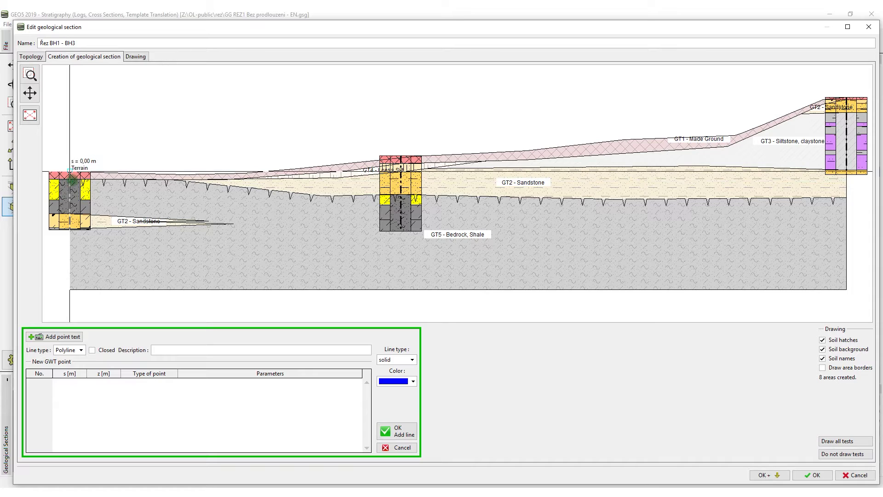
{"action": "left_click", "coordinate": [71, 182]}
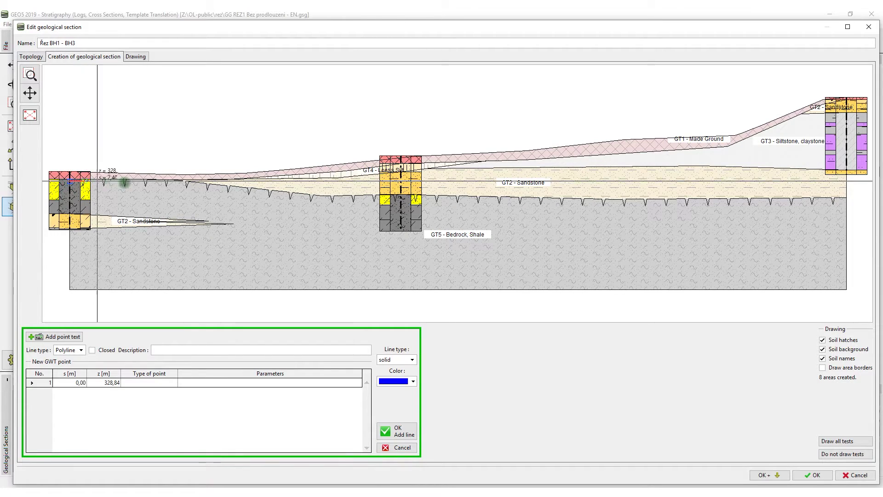
{"action": "left_click", "coordinate": [357, 180]}
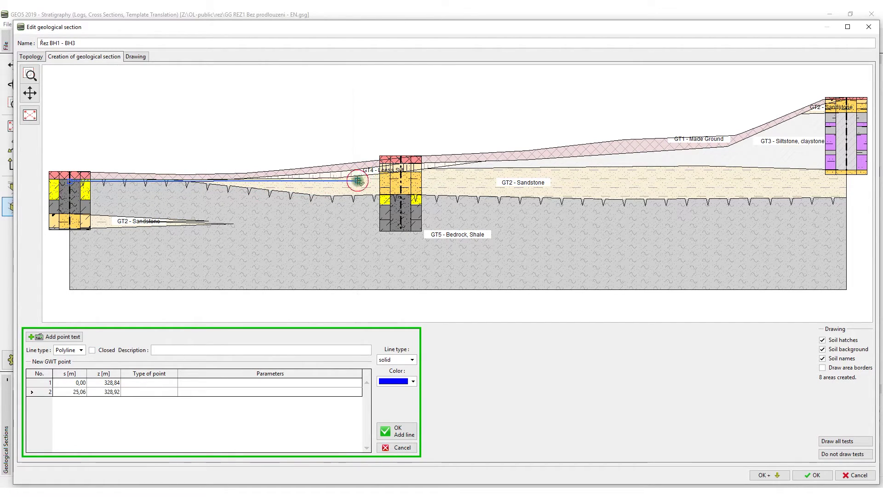
{"action": "left_click", "coordinate": [623, 173]}
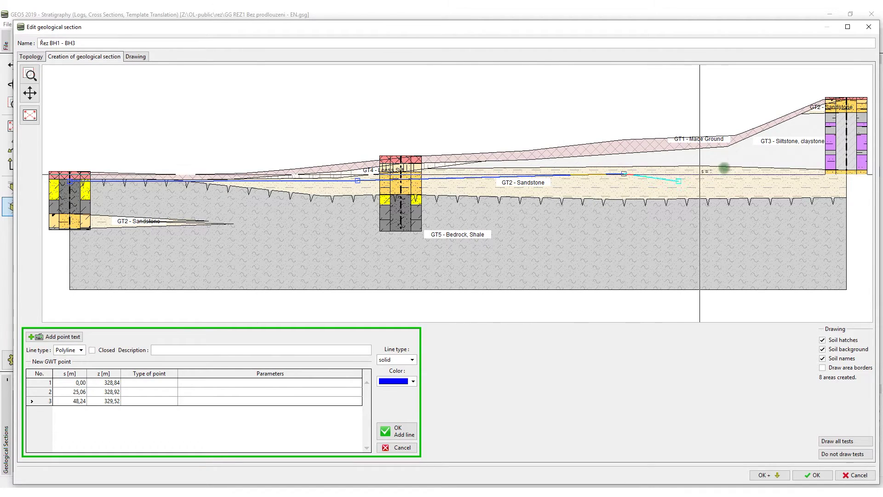
{"action": "left_click", "coordinate": [870, 167]}
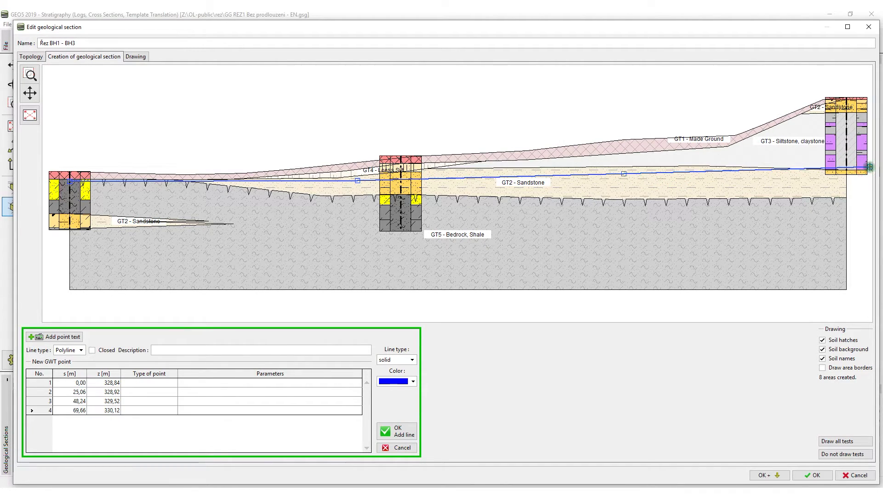
Step: Make the groundwater line dashed and blue and add it as water line 1
{"action": "left_click", "coordinate": [400, 359]}
{"action": "left_click", "coordinate": [393, 382]}
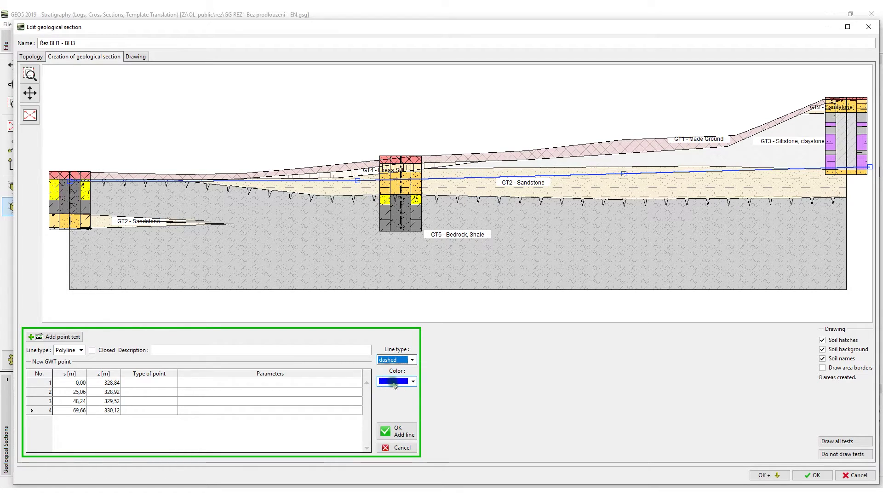
{"action": "left_click", "coordinate": [413, 382]}
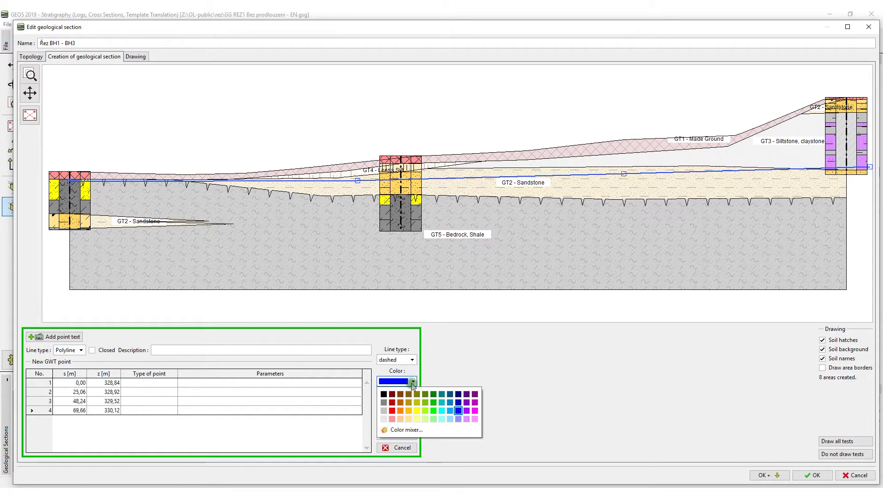
{"action": "left_click", "coordinate": [459, 411]}
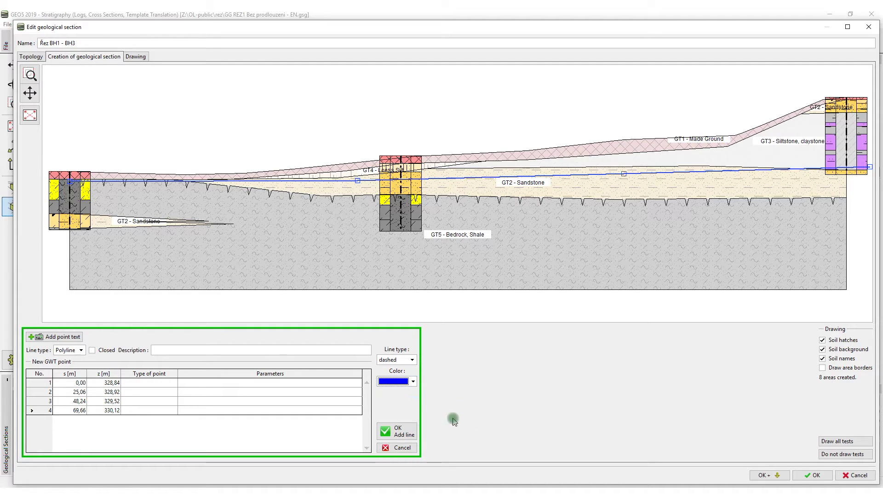
{"action": "left_click", "coordinate": [399, 431]}
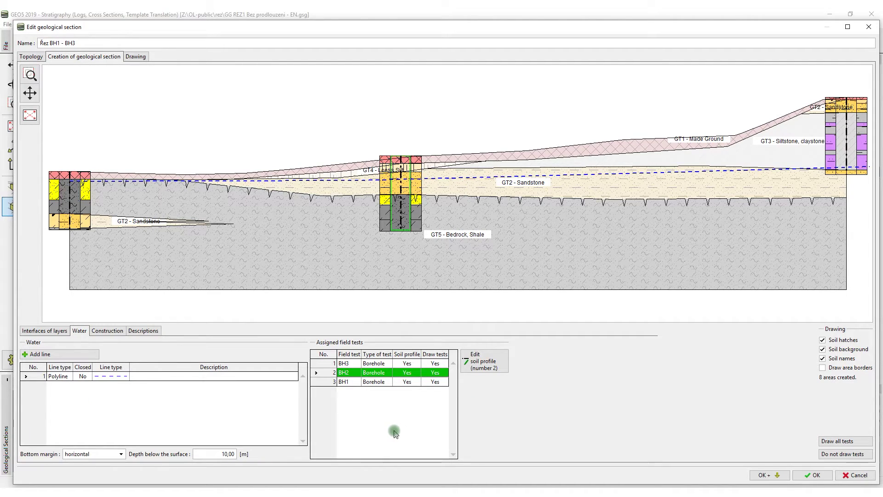
Step: Draw the Object 36-20 construction outline from above ground down along the bedrock top
{"action": "left_click", "coordinate": [110, 331]}
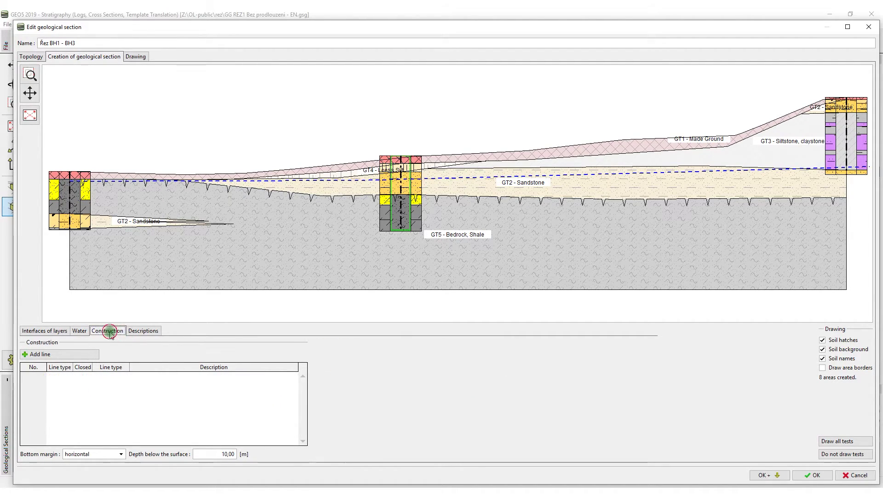
{"action": "left_click", "coordinate": [46, 354]}
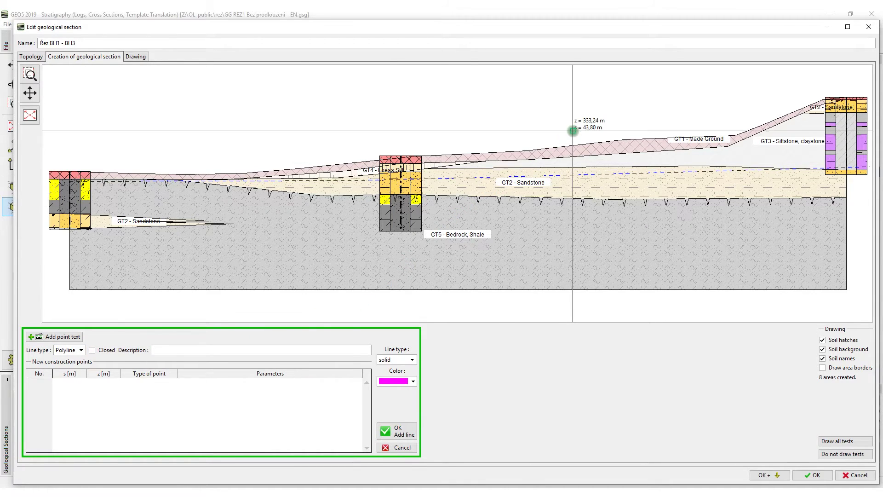
{"action": "left_click", "coordinate": [557, 147]}
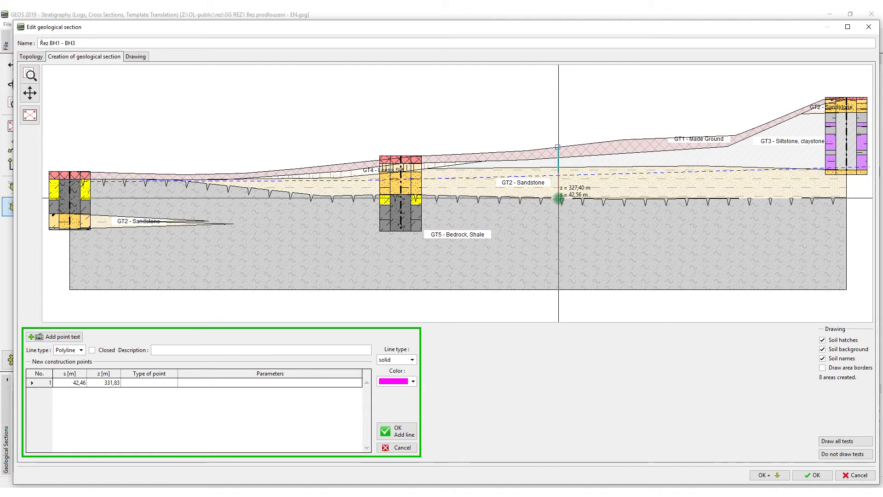
{"action": "left_click", "coordinate": [560, 197]}
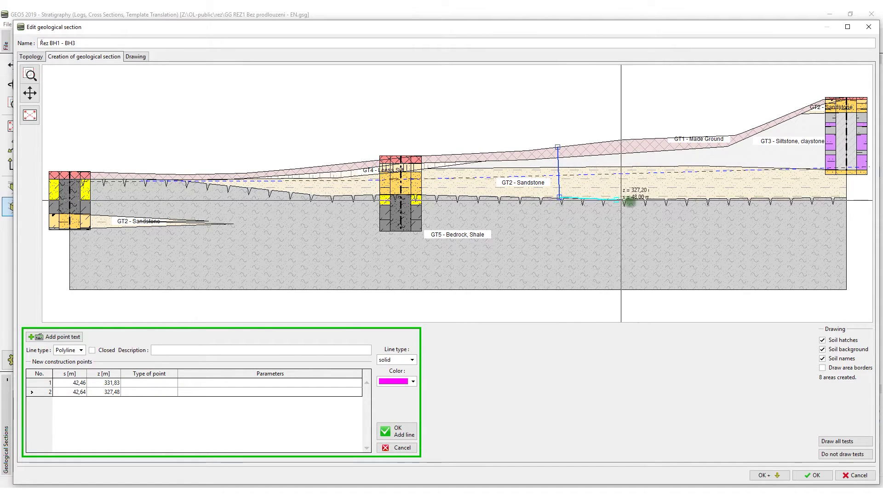
{"action": "left_click", "coordinate": [689, 197]}
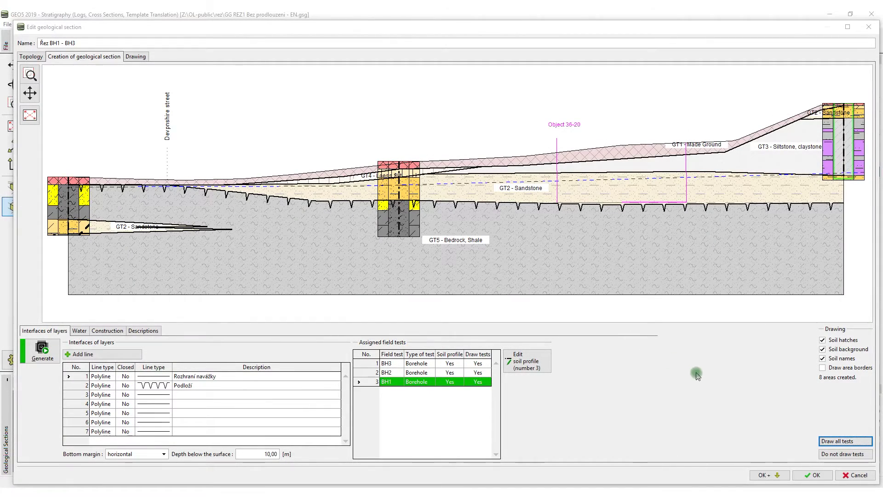
Step: Set Draw tests to No for all three boreholes
{"action": "left_click", "coordinate": [833, 454]}
{"action": "left_click", "coordinate": [843, 454]}
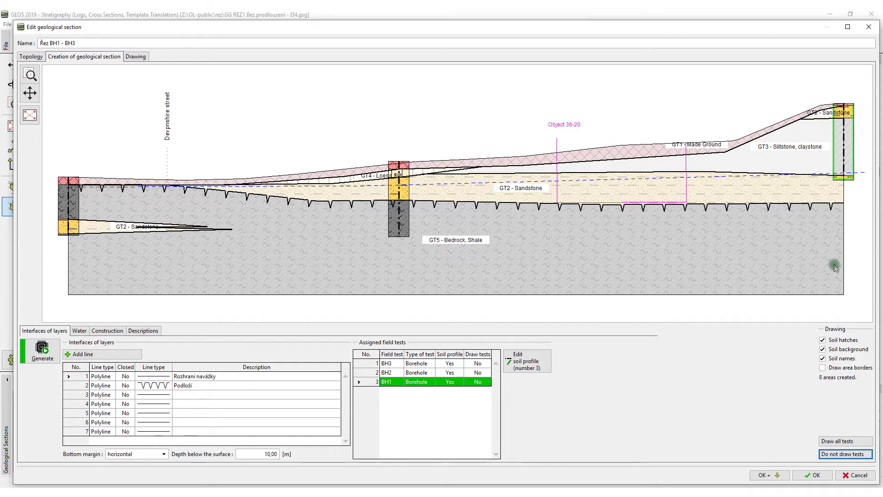
{"action": "left_click", "coordinate": [843, 182]}
Step: Change BH1's layer 4, GT2 - Sandstone, to 2,40 m thickness
{"action": "double_click", "coordinate": [841, 160]}
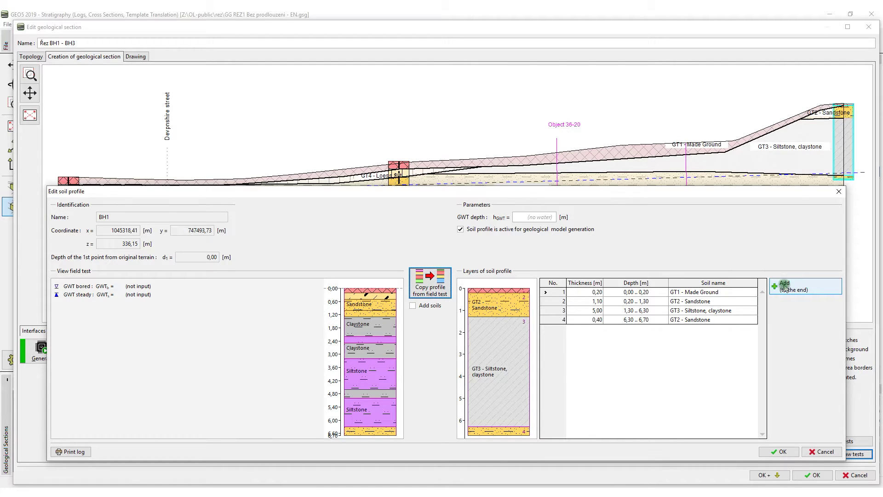
{"action": "left_click", "coordinate": [700, 320]}
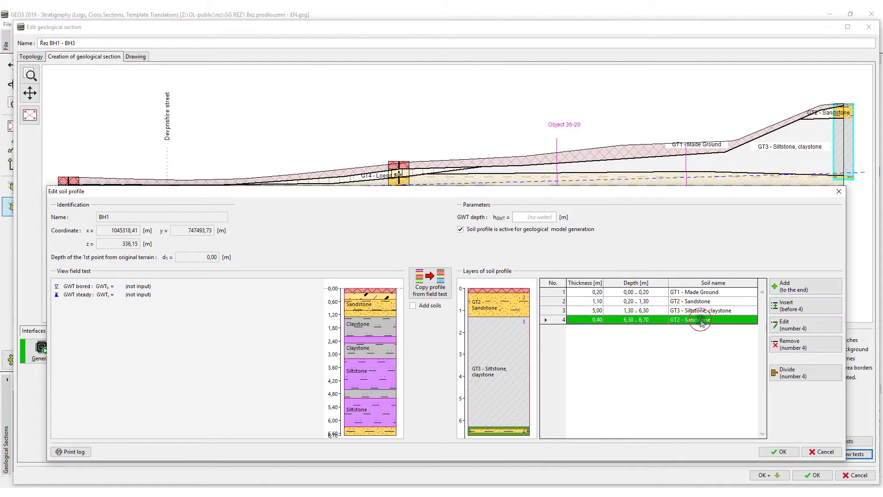
{"action": "double_click", "coordinate": [700, 321]}
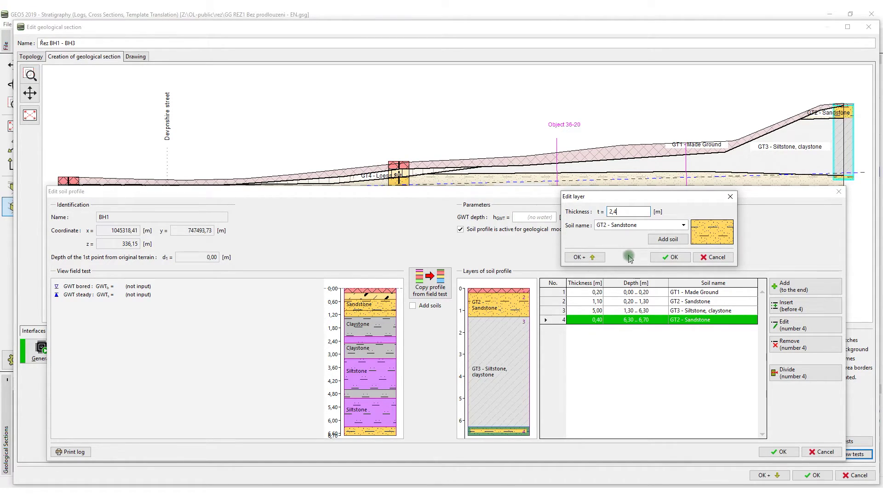
{"action": "left_click", "coordinate": [669, 256]}
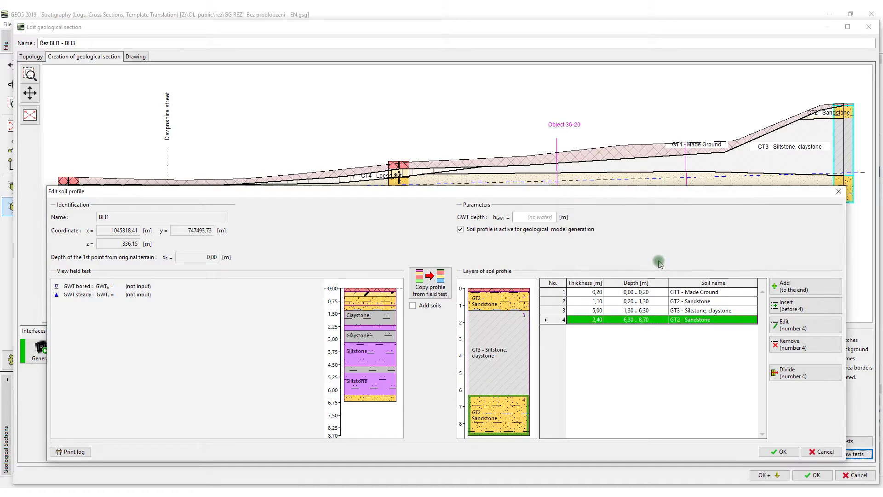
Step: Add a 1,00 m GT5 - Bedrock, Shale layer at the bottom of BH1's profile
{"action": "left_click", "coordinate": [793, 290]}
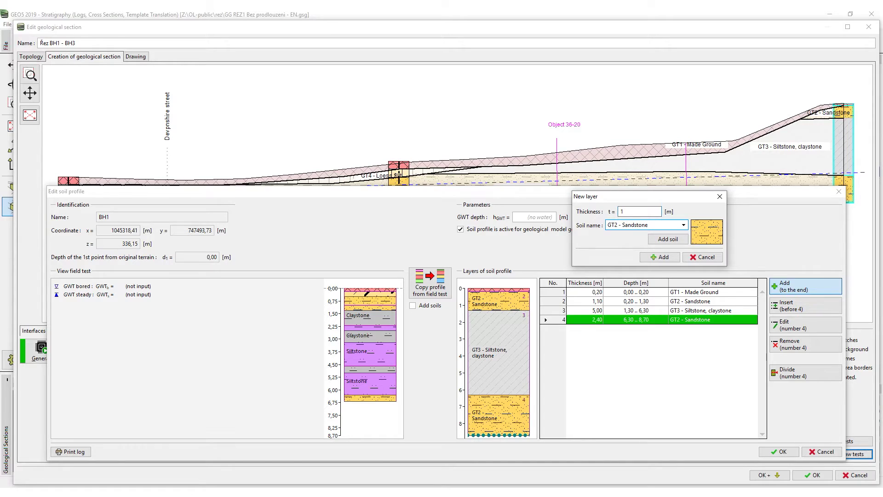
{"action": "left_click", "coordinate": [681, 225]}
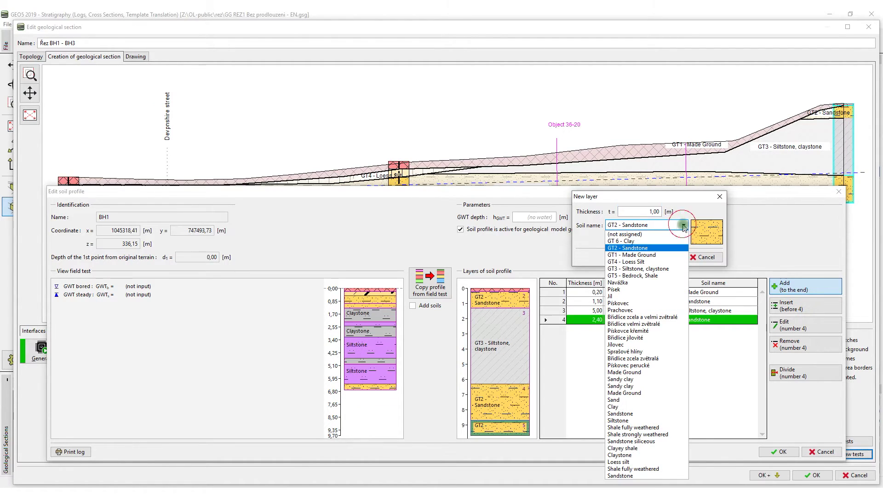
{"action": "left_click", "coordinate": [660, 272]}
{"action": "left_click", "coordinate": [660, 257]}
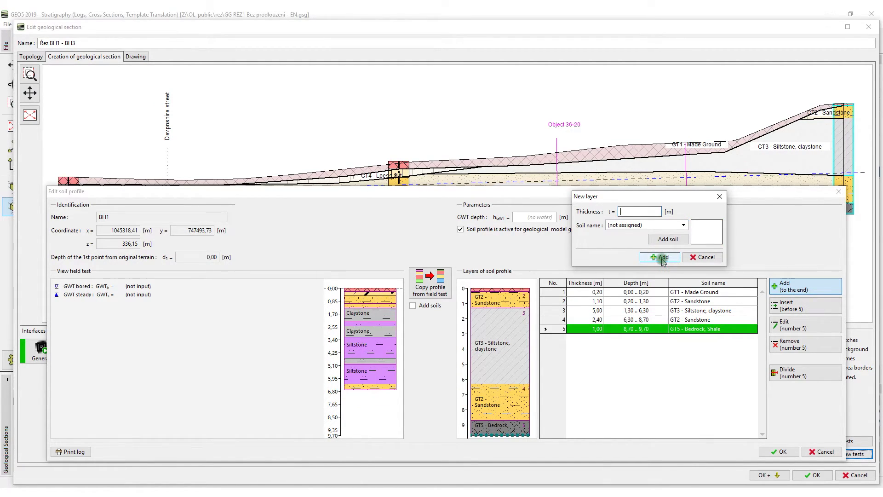
{"action": "left_click", "coordinate": [704, 258]}
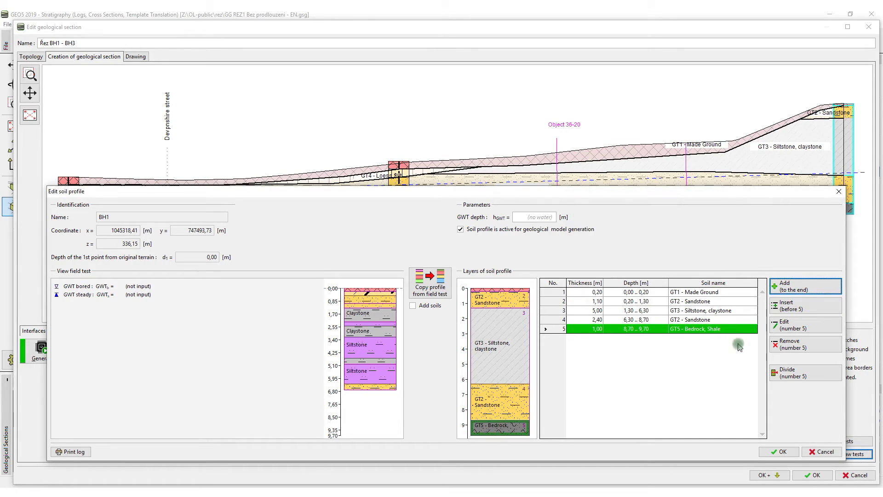
{"action": "left_click", "coordinate": [780, 452]}
Step: Regenerate 8 soil areas in both Řez BH1 - BH3 and Řez kolmý, ending on Řez BH1 - BH3
{"action": "left_click", "coordinate": [822, 349]}
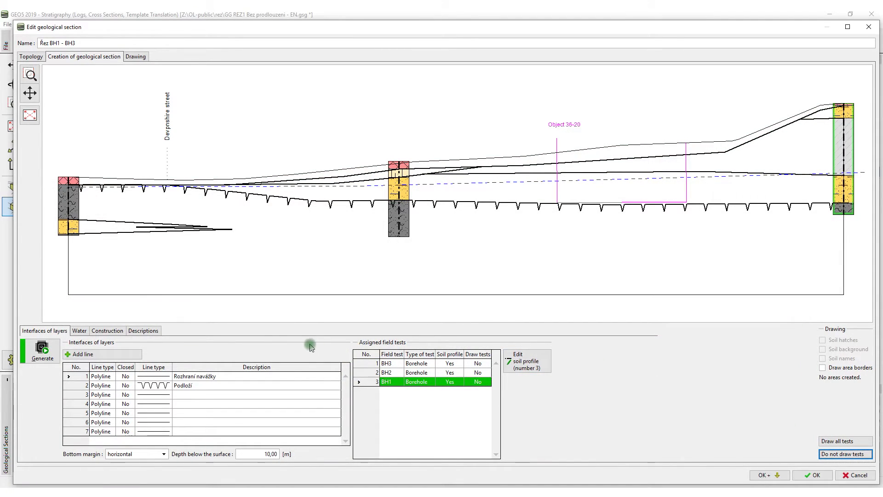
{"action": "left_click", "coordinate": [41, 350]}
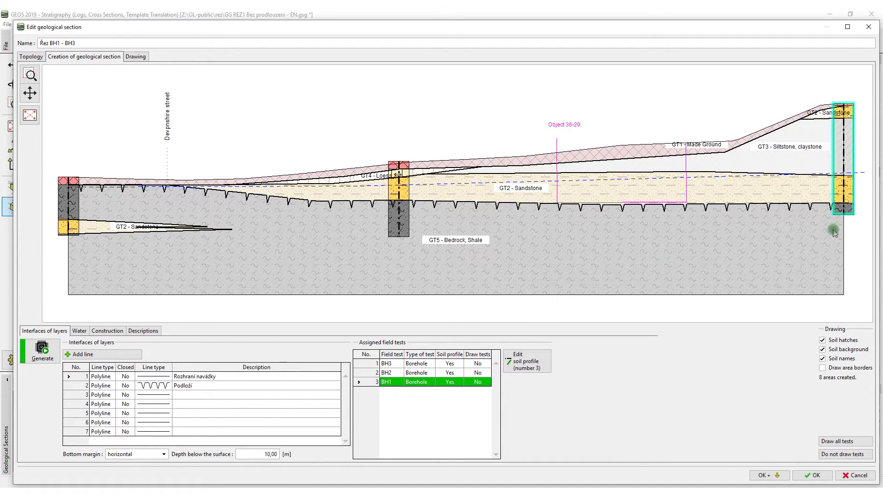
{"action": "left_click", "coordinate": [776, 477]}
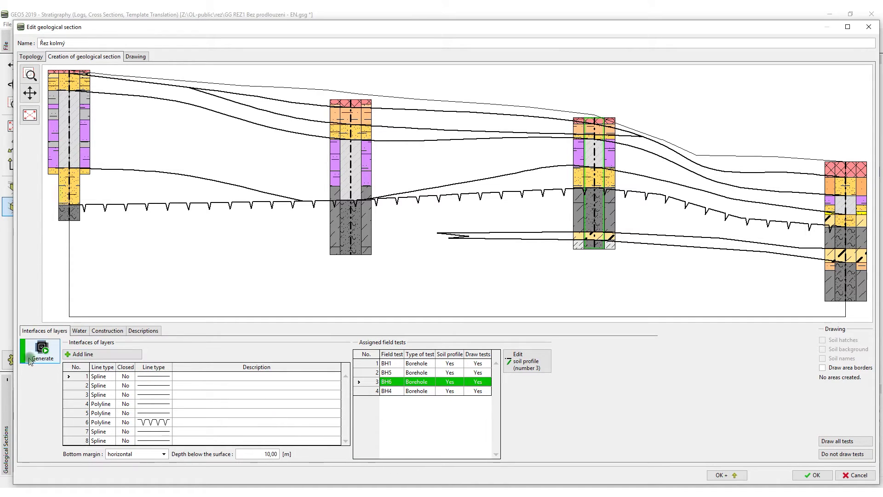
{"action": "left_click", "coordinate": [29, 345]}
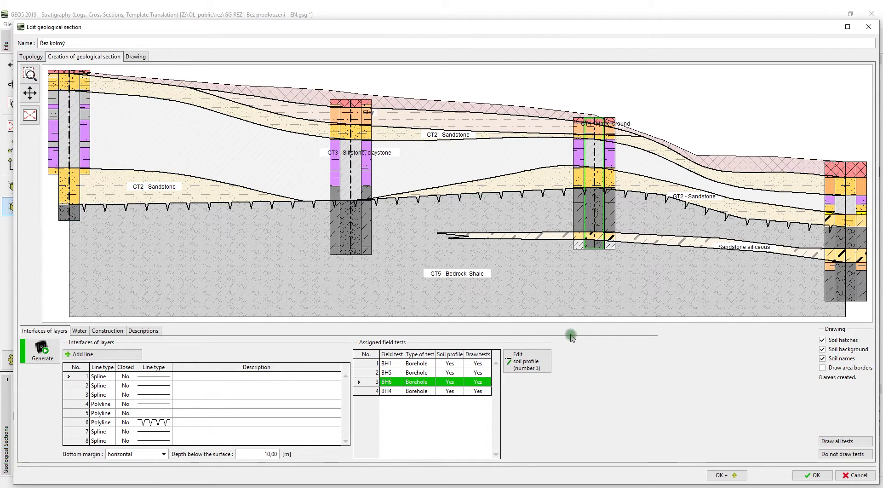
{"action": "left_click", "coordinate": [740, 476]}
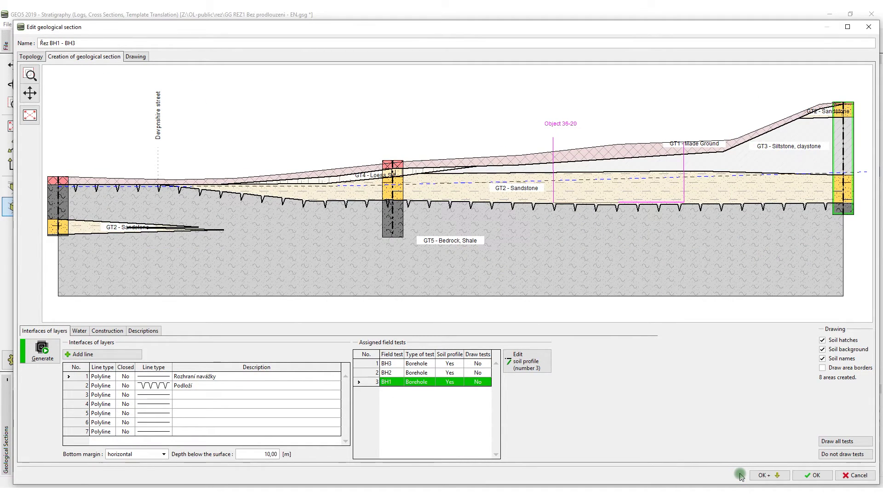
Step: Show the A4 drawing layout at 1:100 for section Řez BH1 - BH3
{"action": "left_click", "coordinate": [133, 58]}
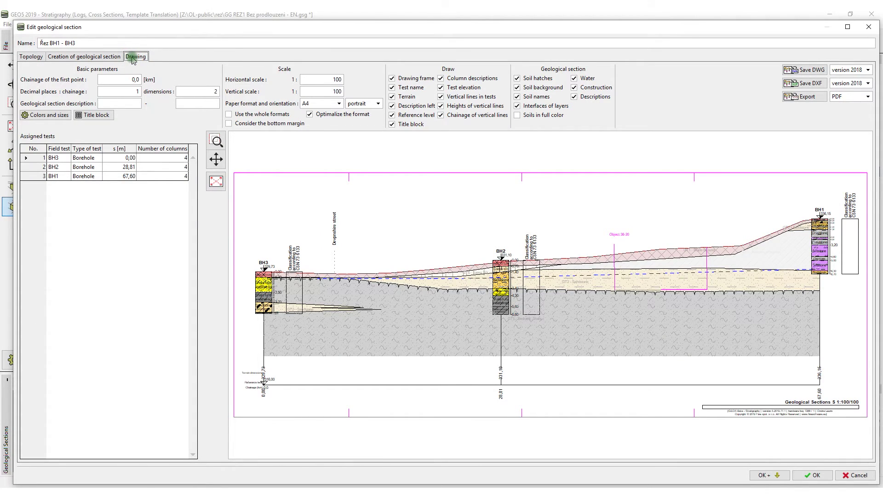
{"action": "left_click", "coordinate": [209, 105]}
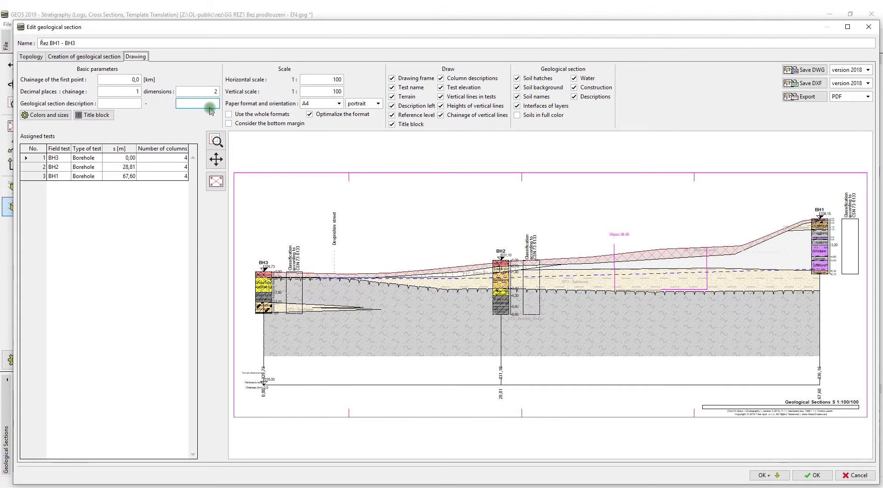